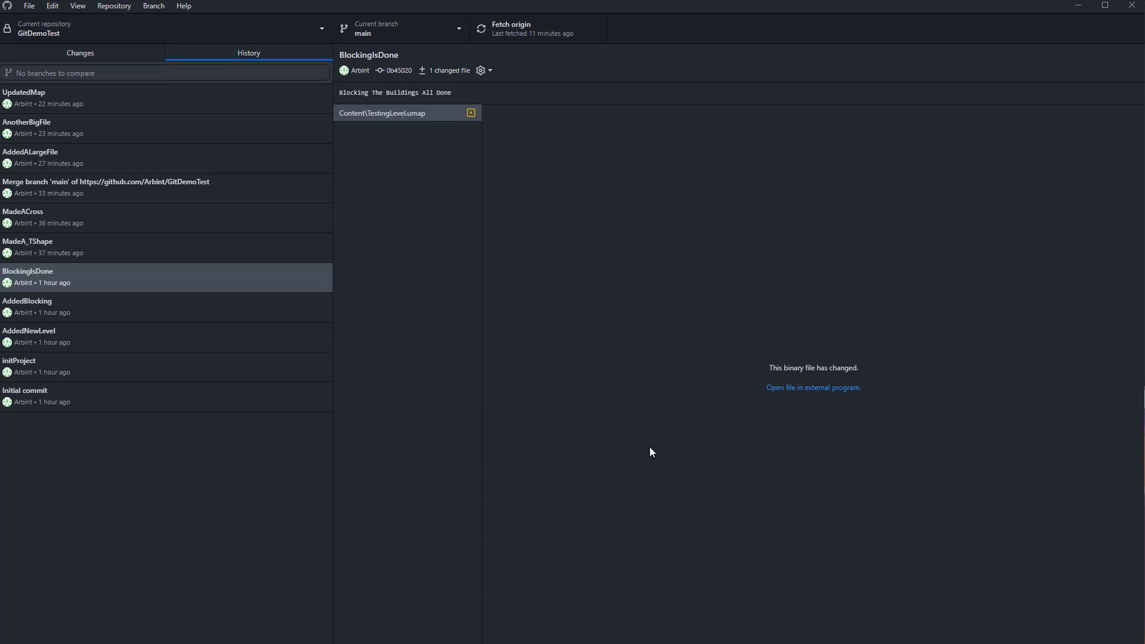
Copy Cube10 along Y into a new Cube11 in Unreal and save the TestingLevel map.
click(84, 95)
key(alt+Tab)
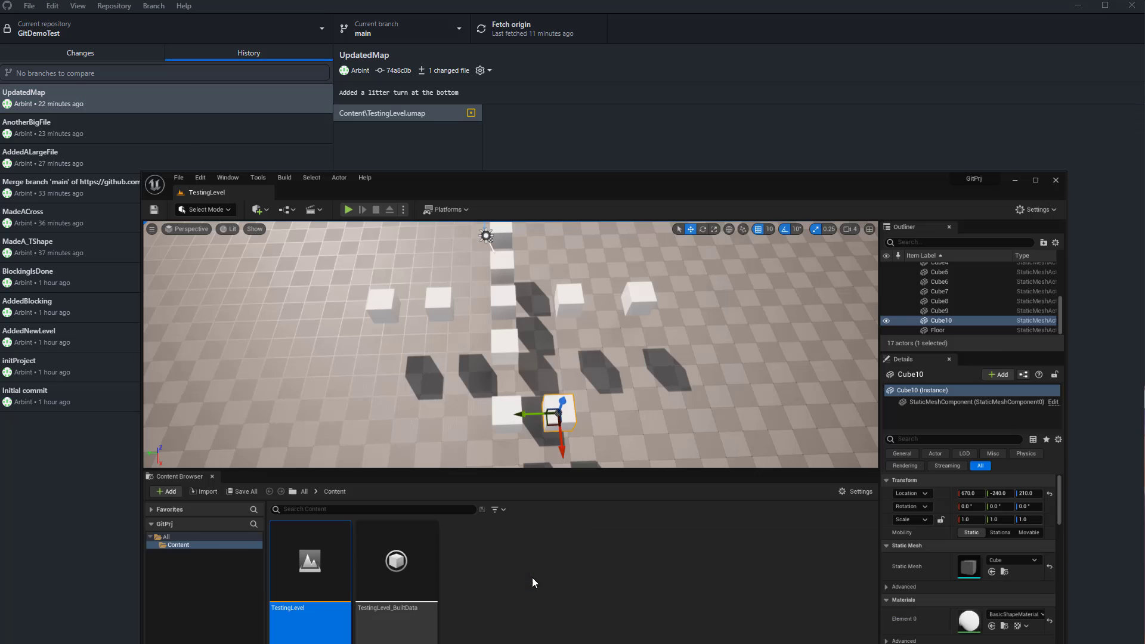
alt+drag(465, 285, 288, 209)
key(ctrl+s)
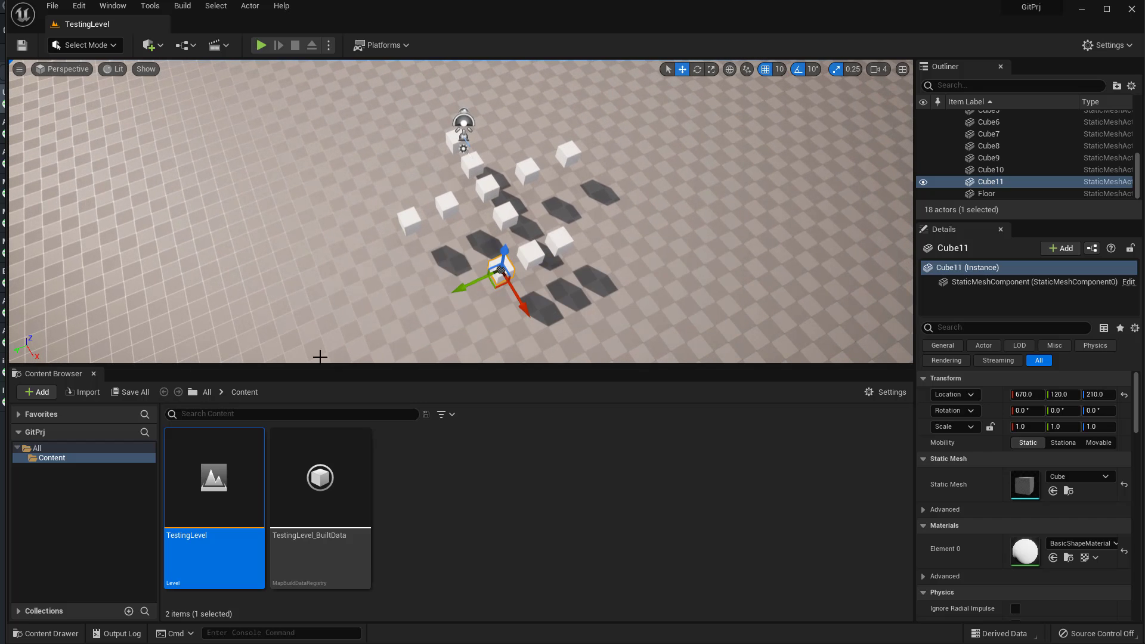
key(alt+Tab)
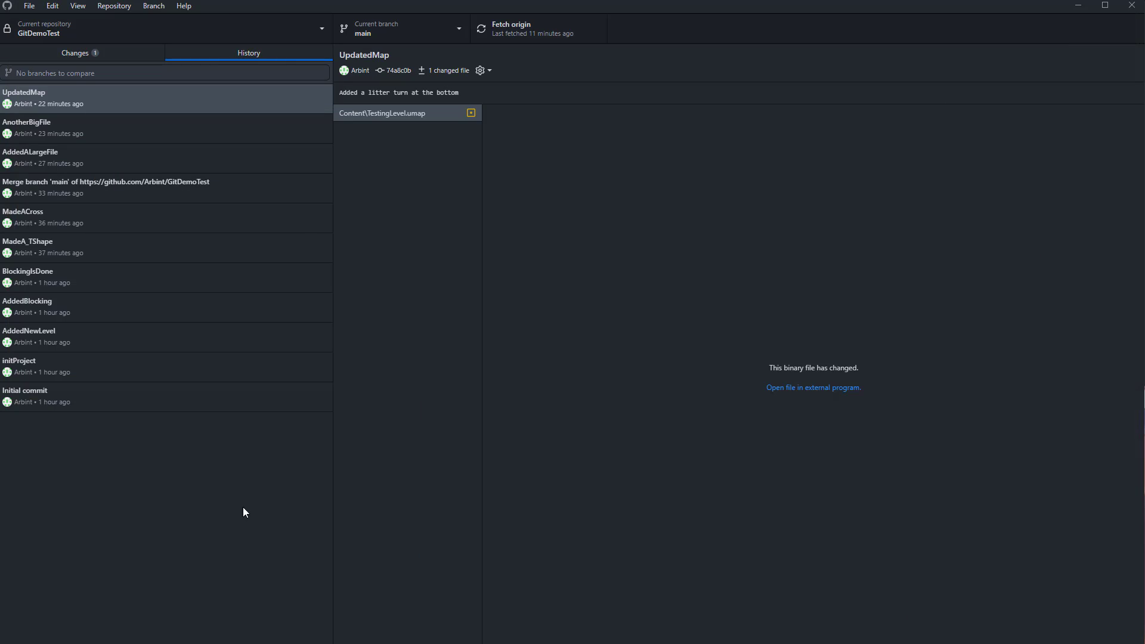
Discard the pending changes to Content\TestingLevel.umap in GitHub Desktop.
click(73, 53)
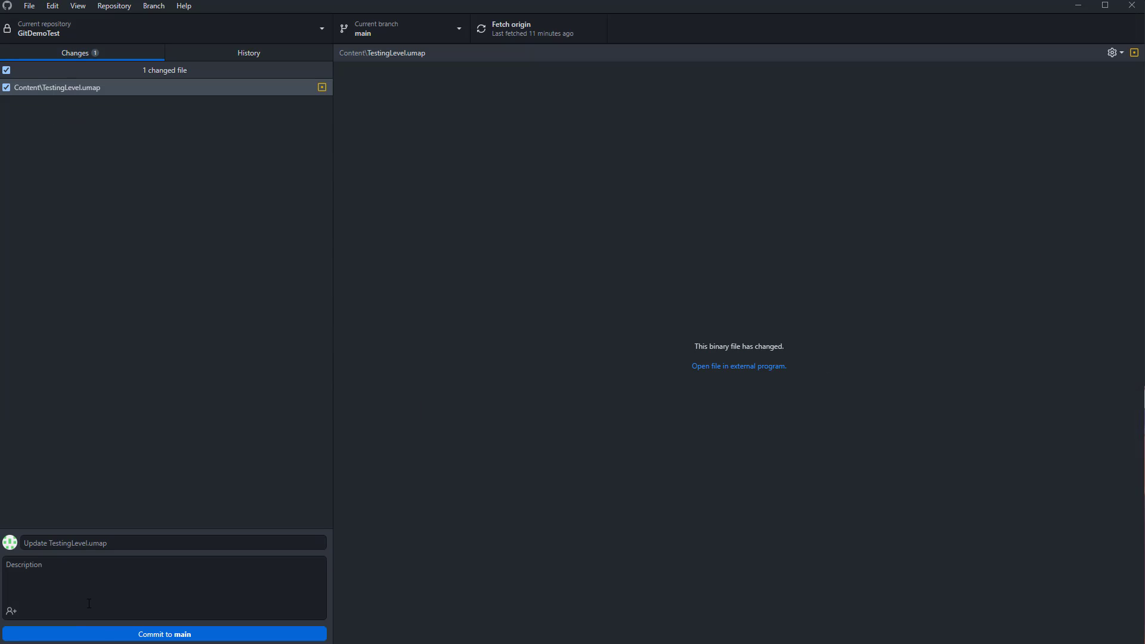
click(96, 338)
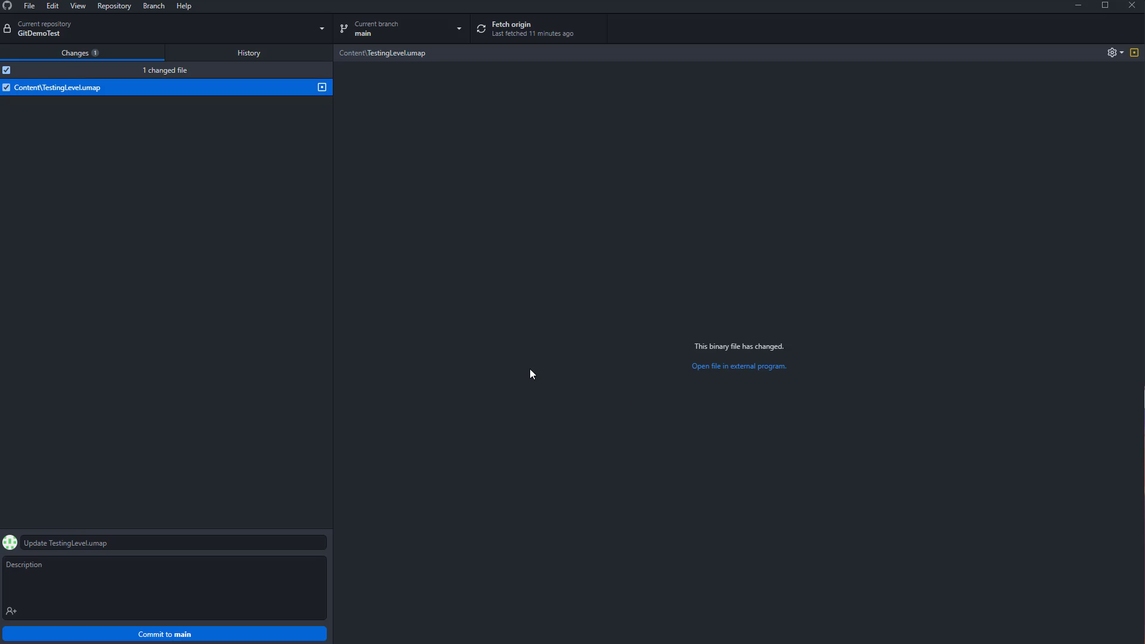
right_click(152, 88)
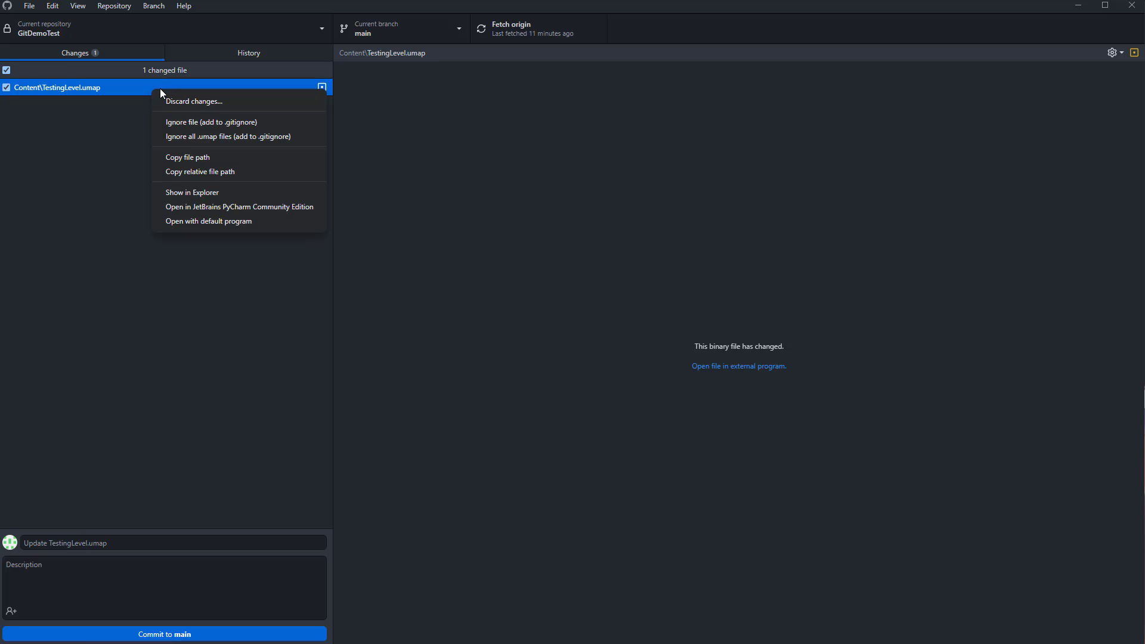
click(197, 102)
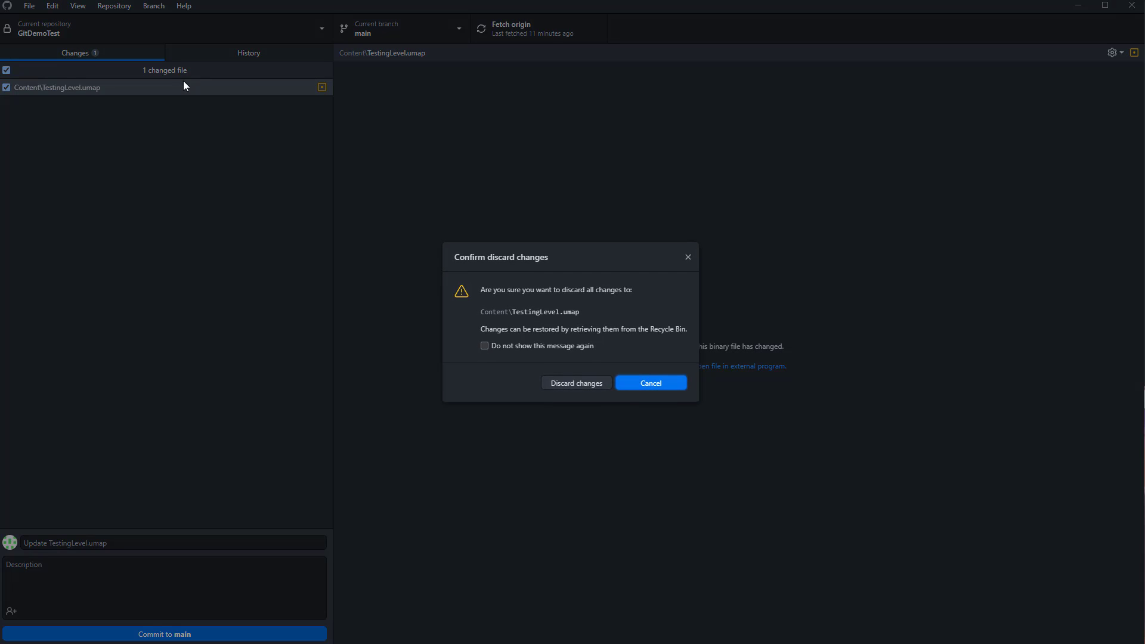
click(578, 383)
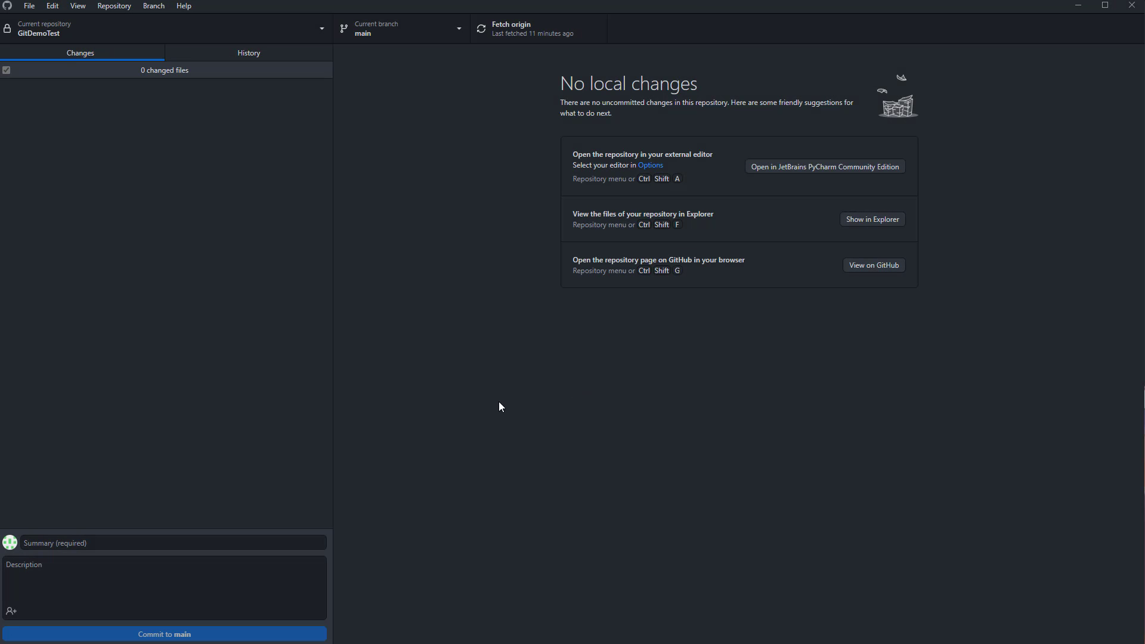
key(alt+Tab)
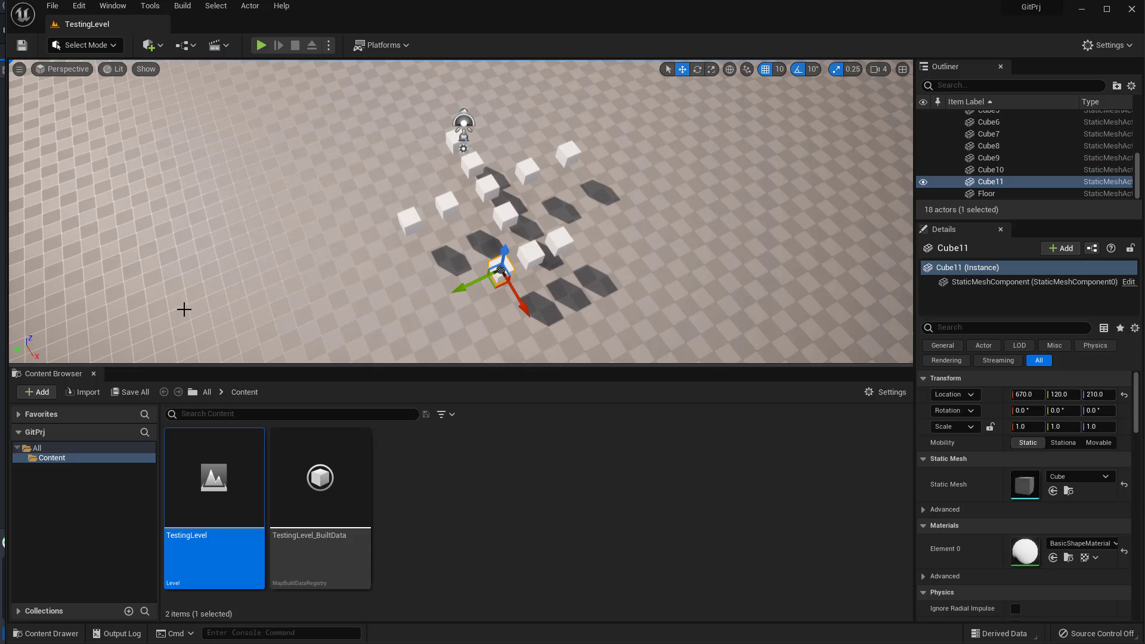
Orbit the viewport to confirm Cube11 is gone and 17 actors remain, then minimise Unreal.
right_drag(500, 286, 498, 258)
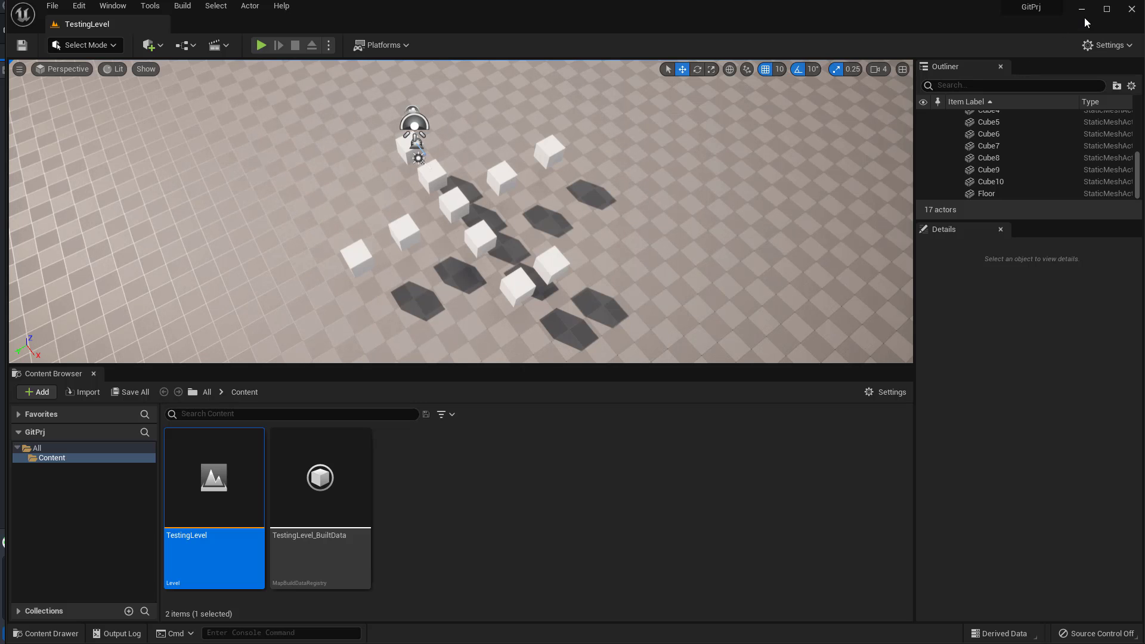
click(1083, 15)
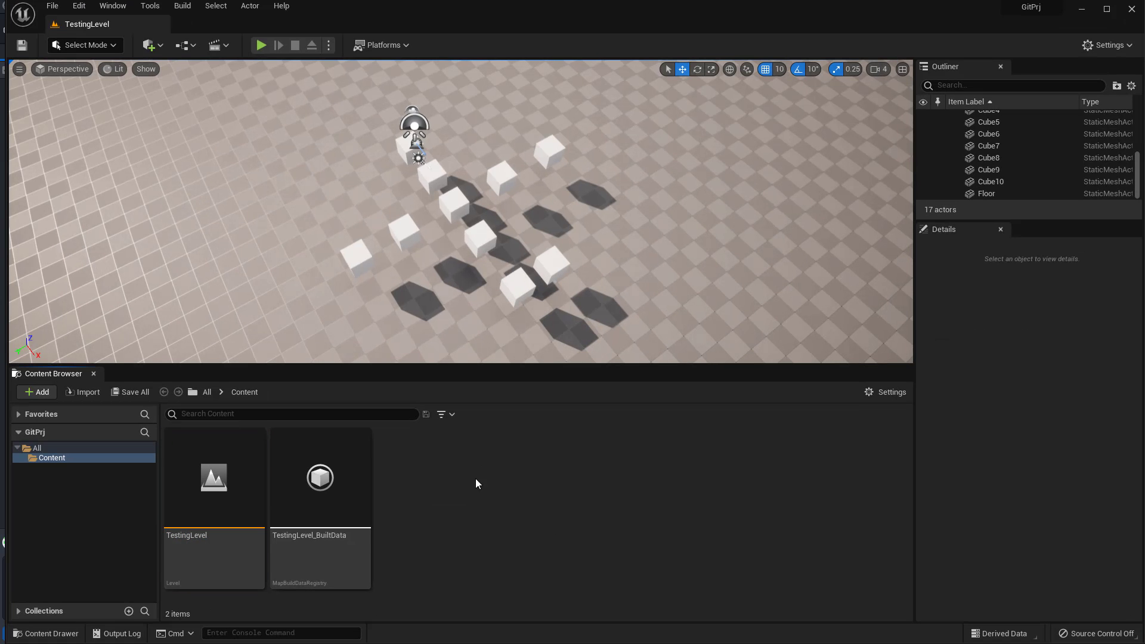
Create an Actor-based Blueprint class named NewBlueprint in the Content folder, then minimise Unreal.
right_click(475, 478)
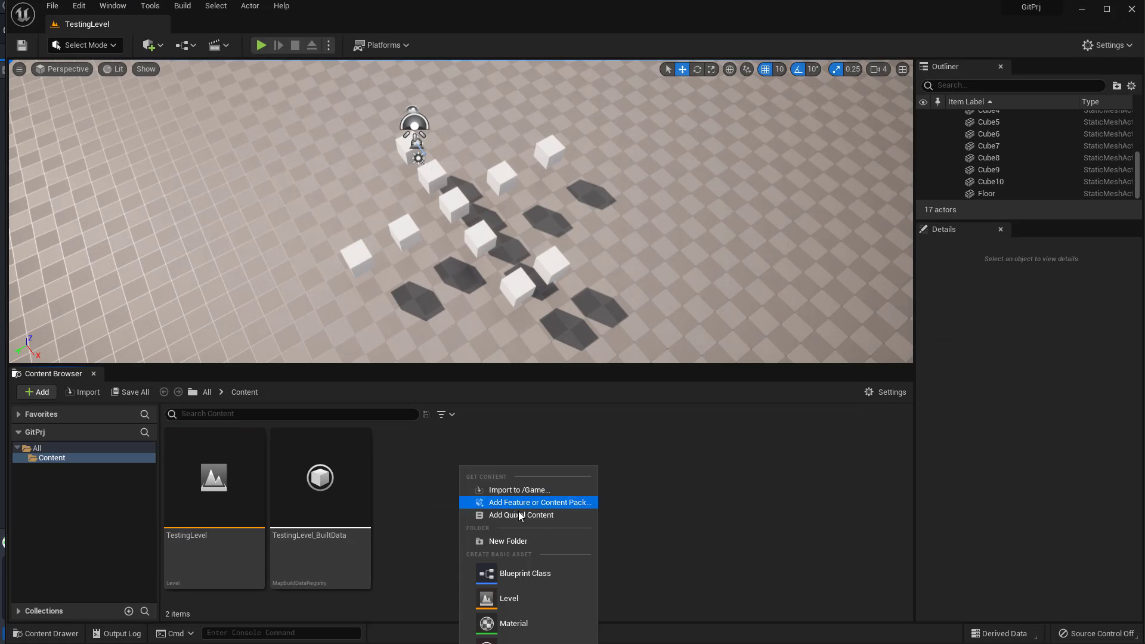
click(534, 573)
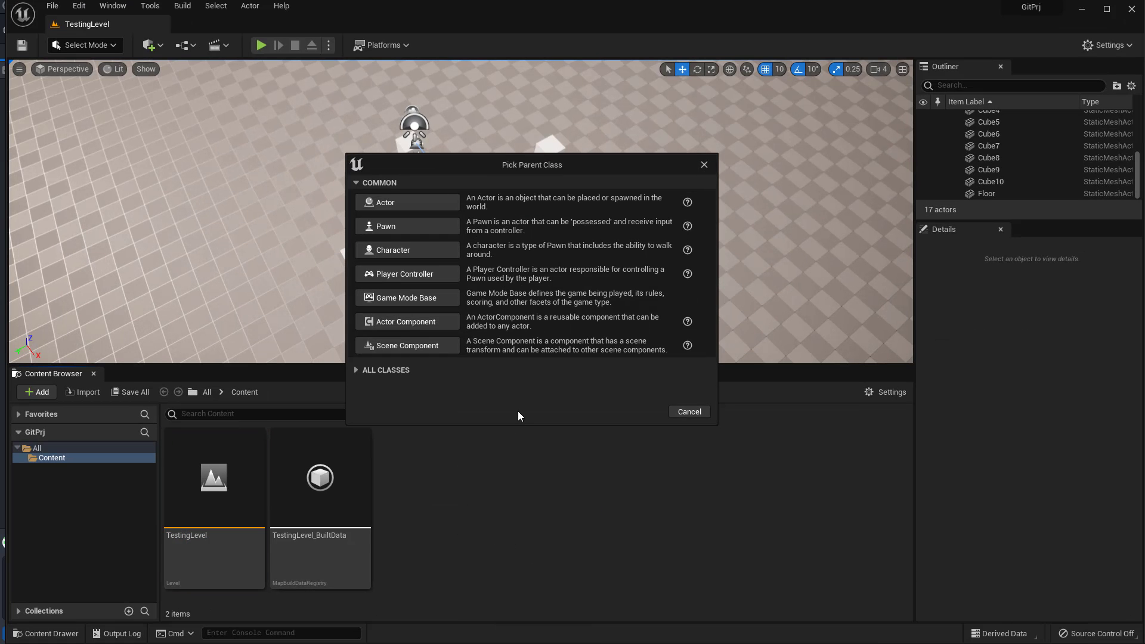
click(409, 202)
key(BackSpace)
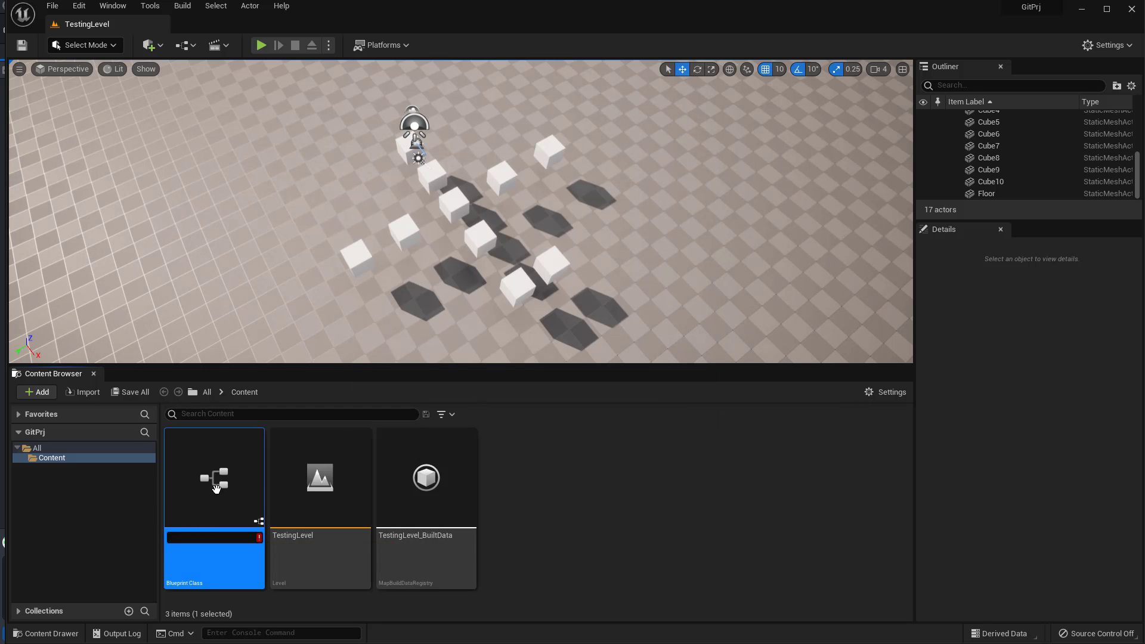
key(Escape)
click(639, 495)
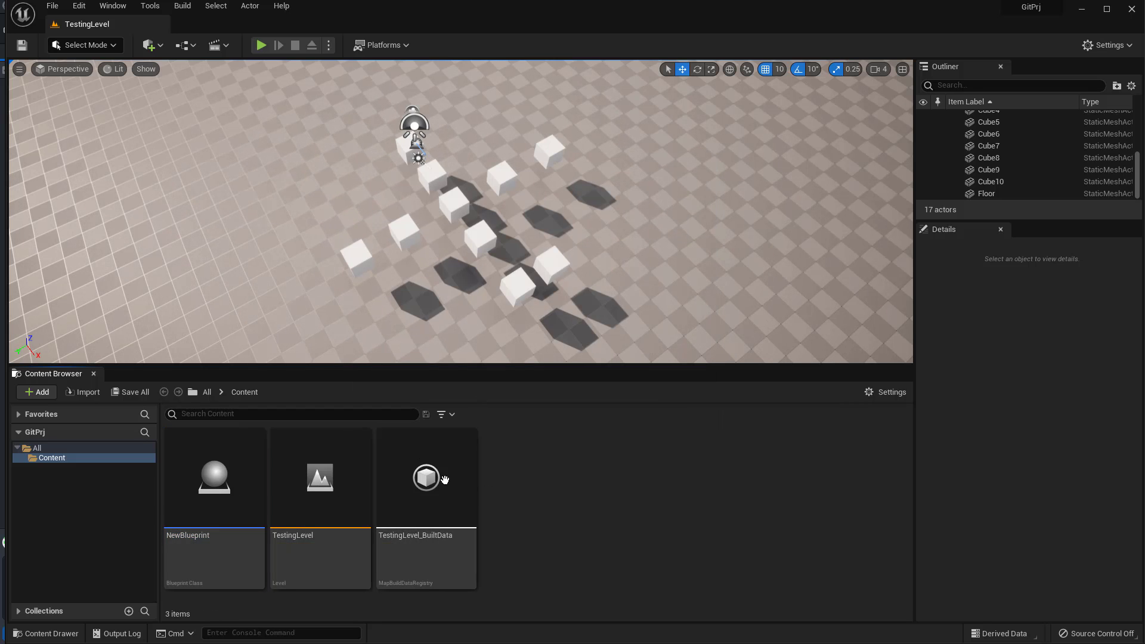
click(1082, 9)
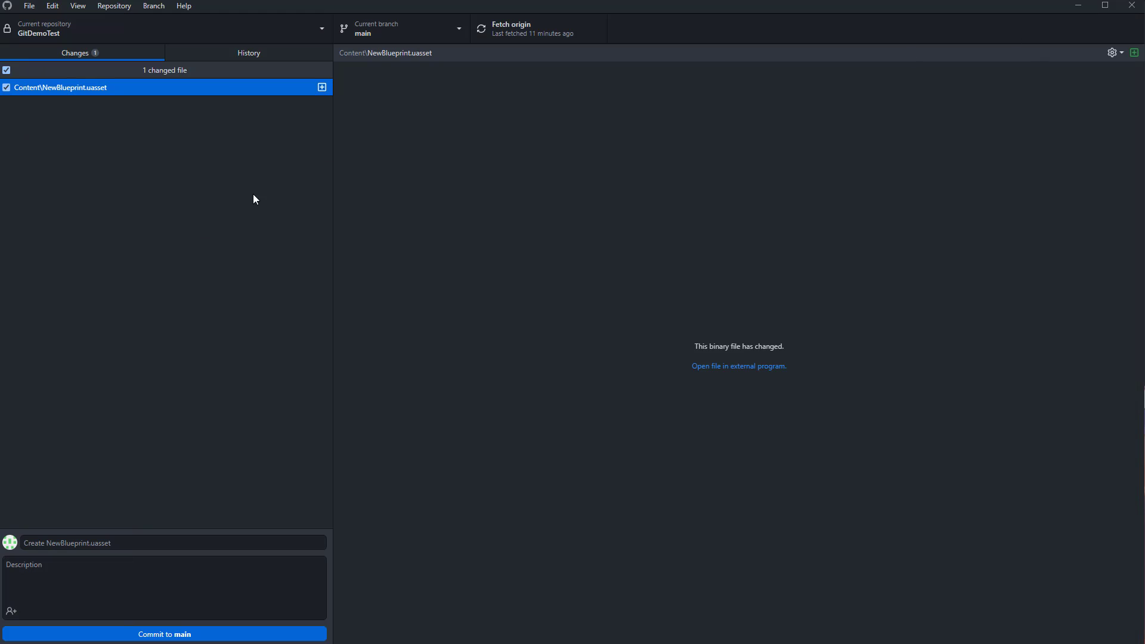
Discard the new Content\NewBlueprint.uasset file in GitHub Desktop.
right_click(140, 89)
click(169, 100)
click(554, 378)
Verify Unreal's Content folder holds only TestingLevel and TestingLevel_BuiltData again.
click(668, 642)
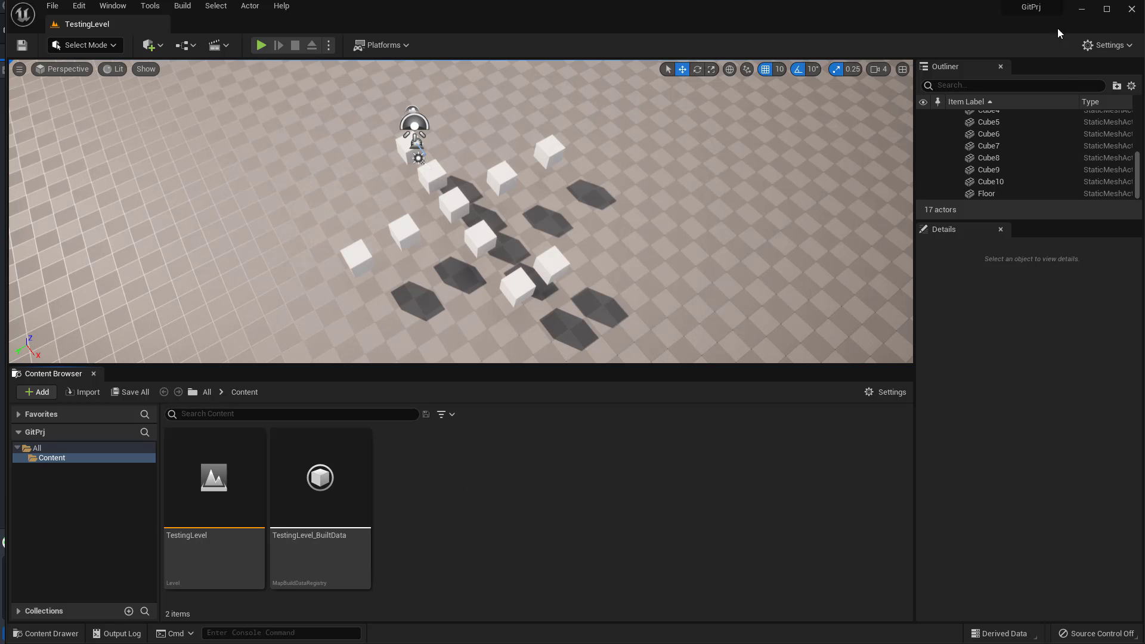
click(1081, 9)
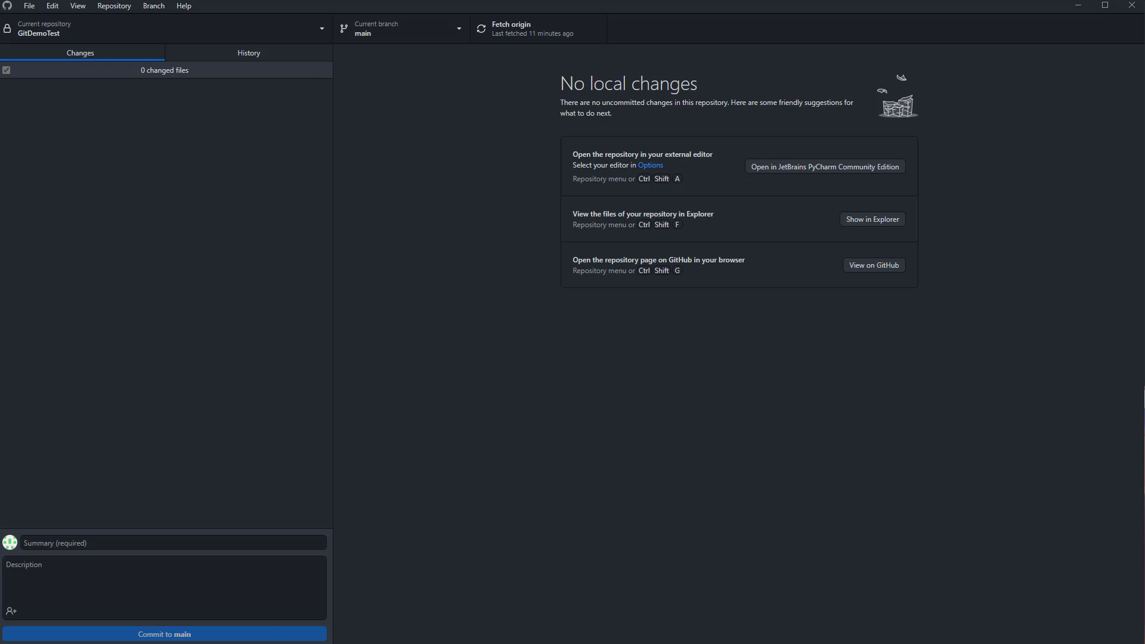
click(78, 543)
key(alt+Tab)
Create the Blueprint NewBlueprint1 in Content and enter the commit summary aBadCommit.
right_click(502, 438)
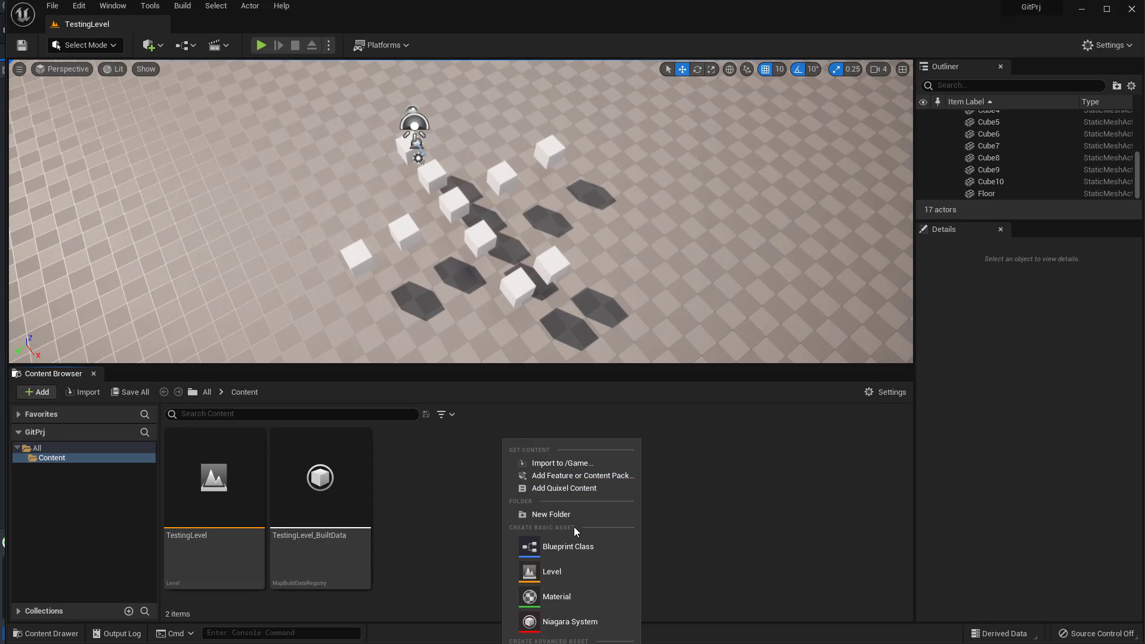
click(568, 546)
click(372, 226)
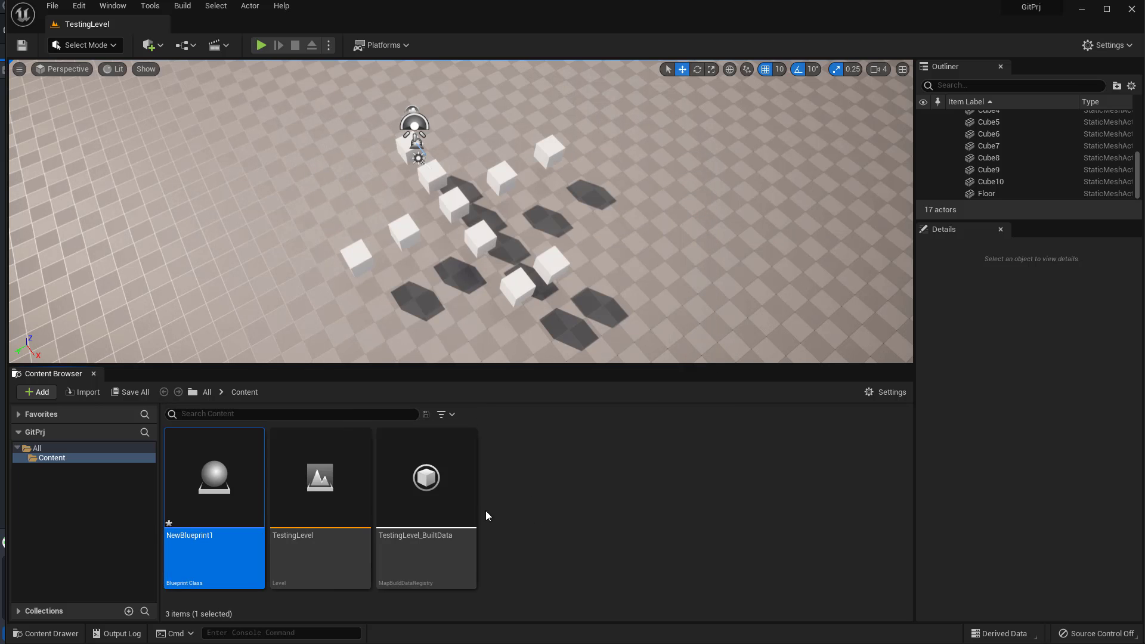
click(554, 499)
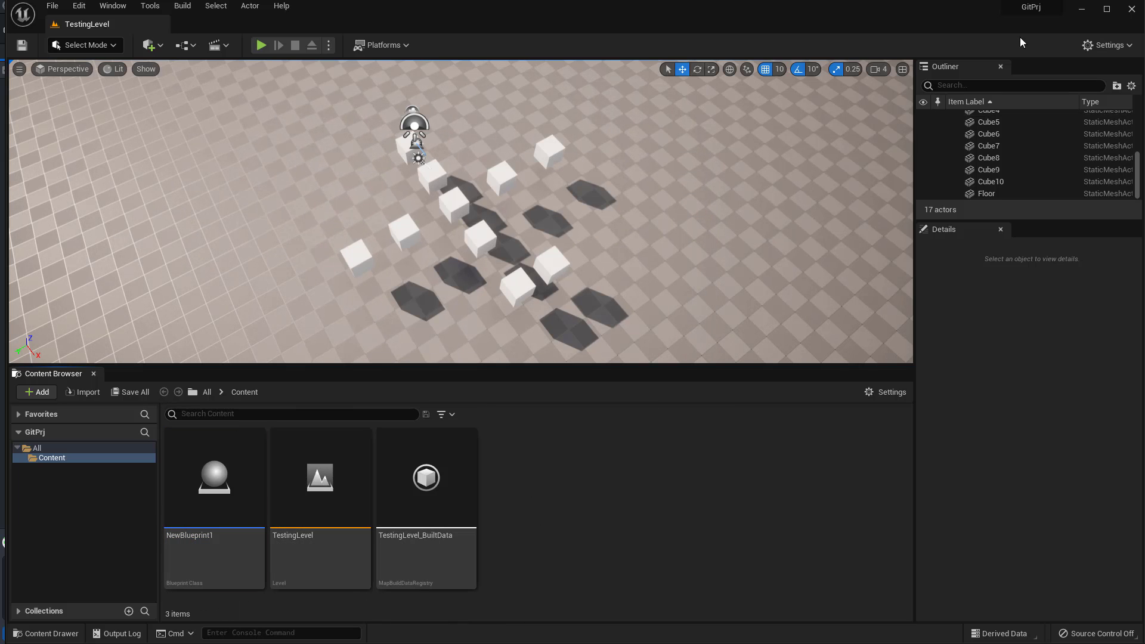
key(alt+Tab)
text(aBadCommit)
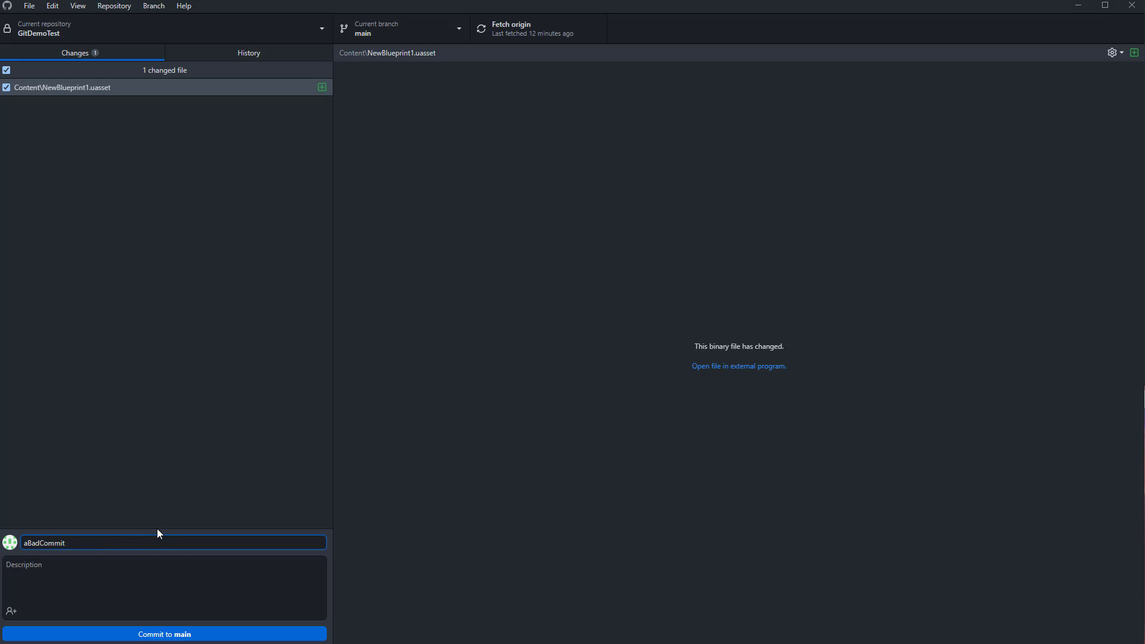
Commit Content\NewBlueprint1.uasset to main with the summary aBadCommit.
click(165, 633)
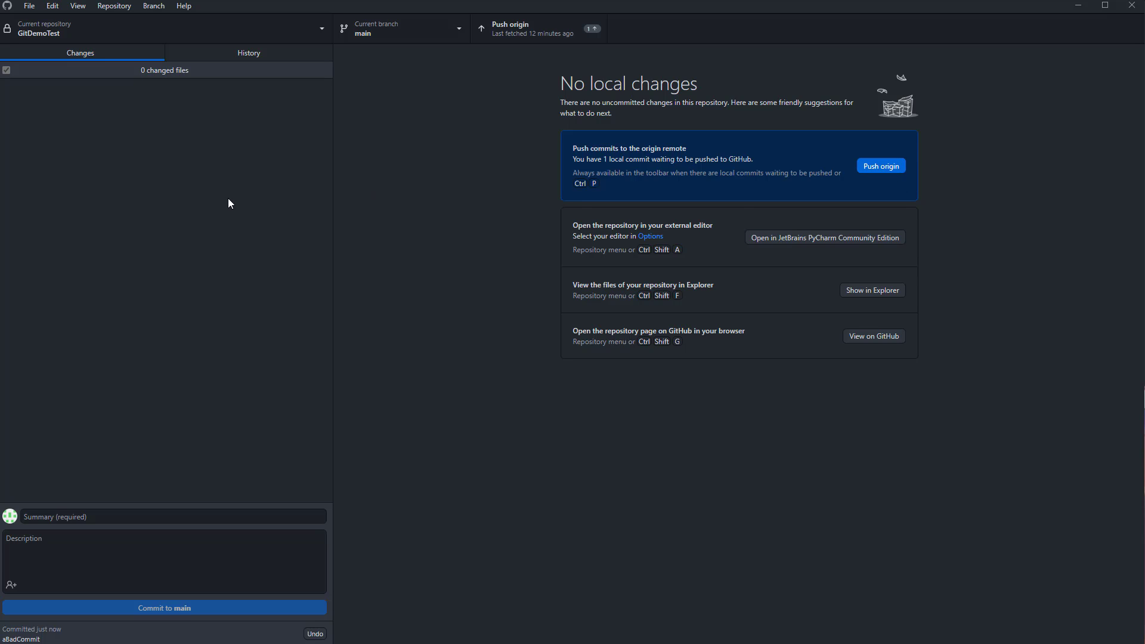
Undo the unpushed aBadCommit from the History list.
click(246, 51)
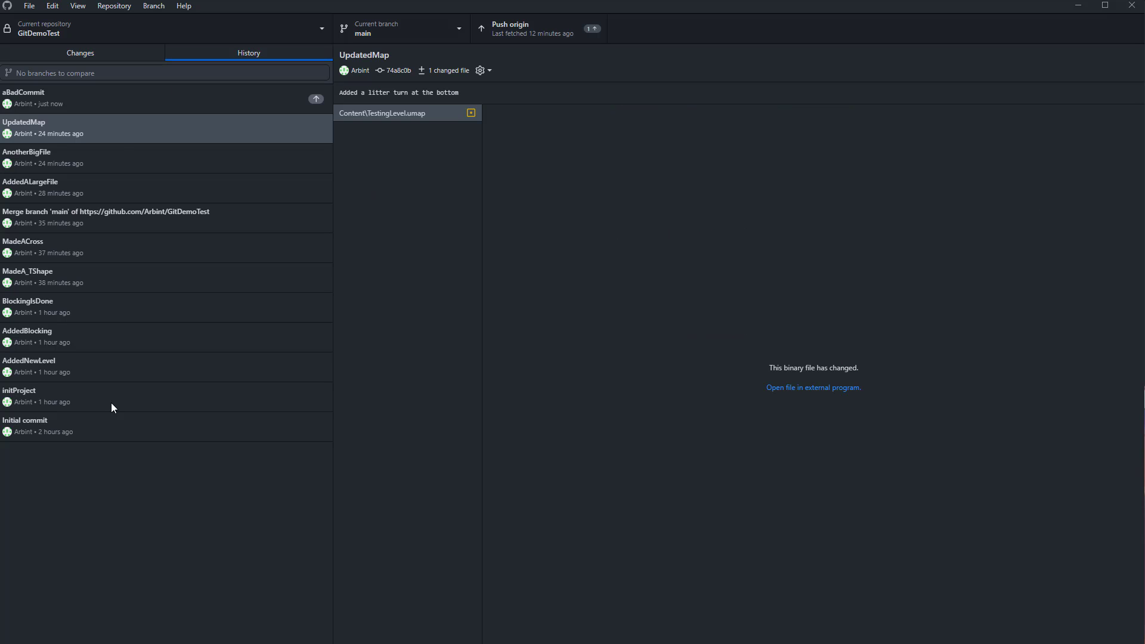
click(117, 105)
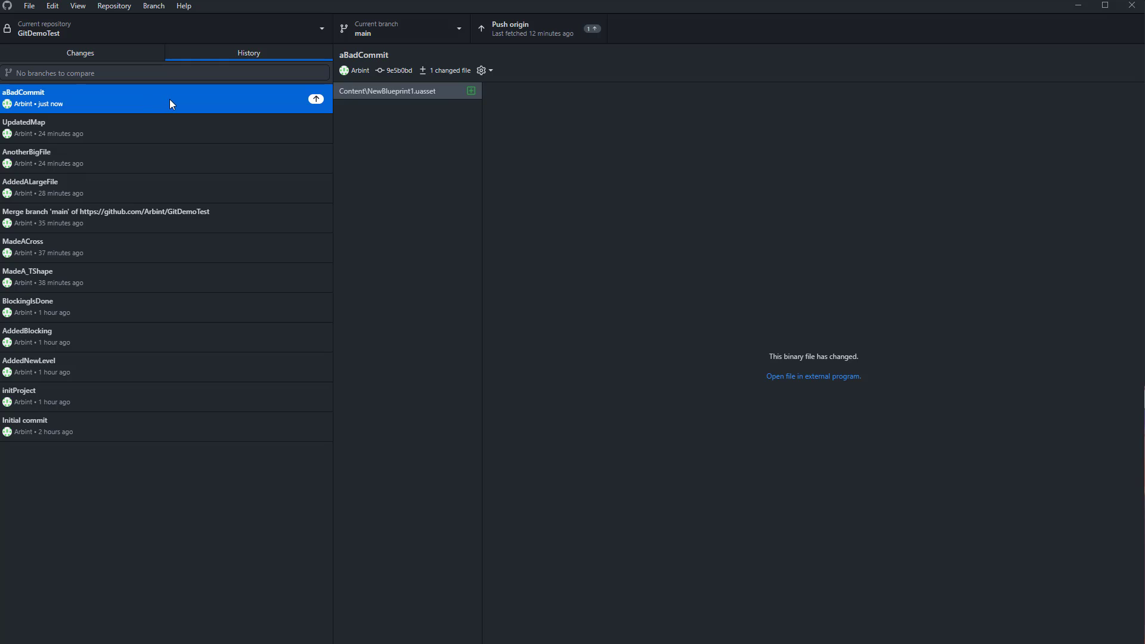
right_click(175, 100)
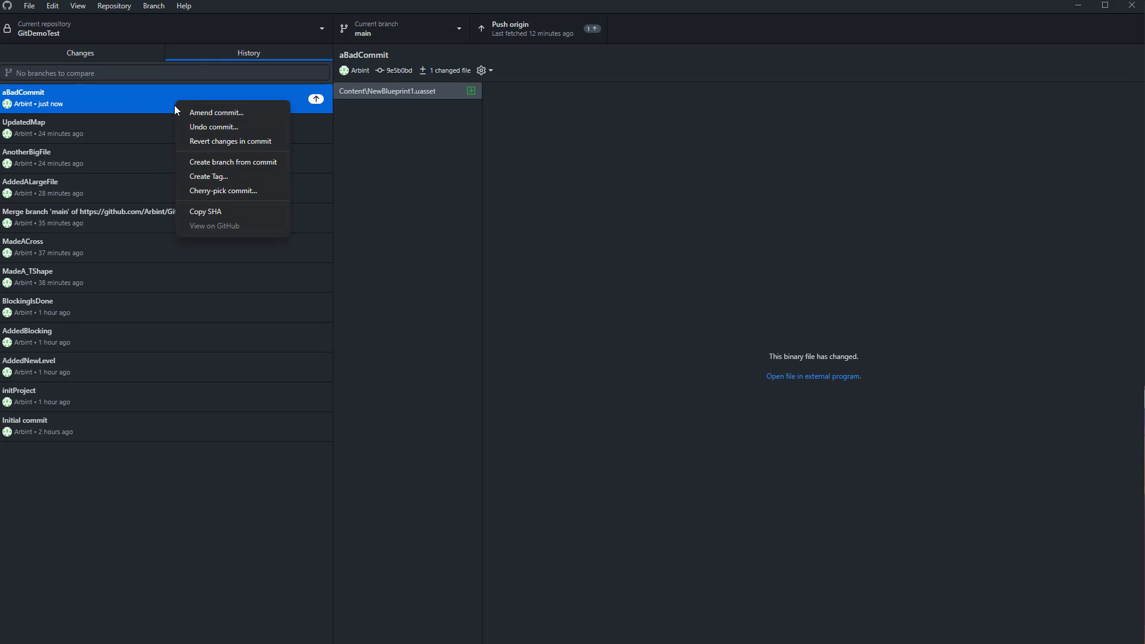
click(217, 127)
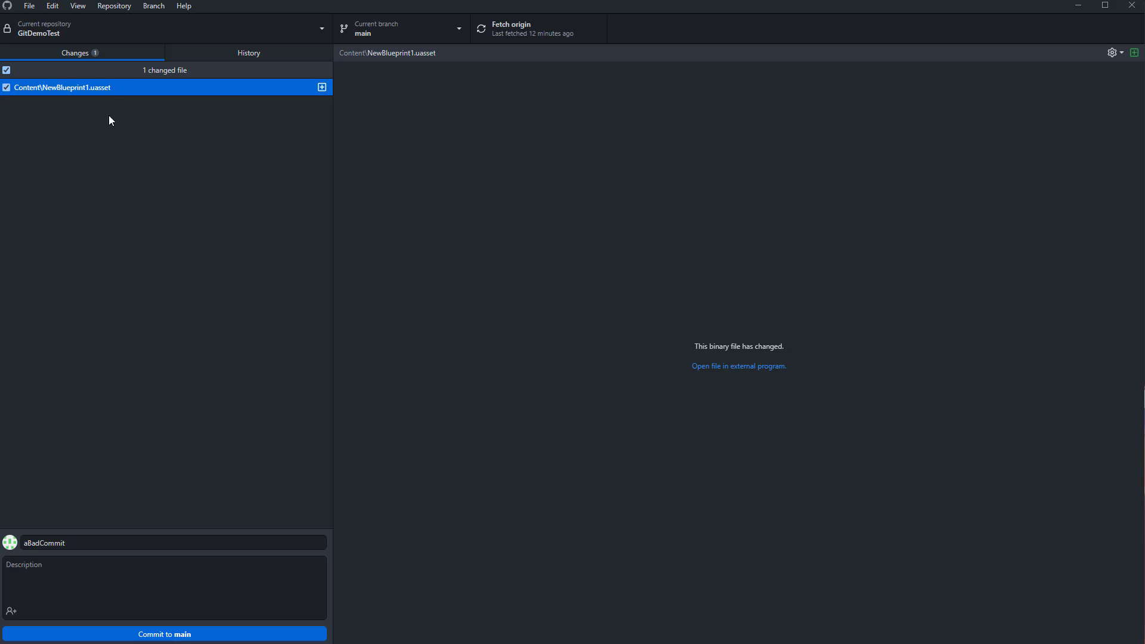
Discard the restored NewBlueprint1.uasset change, leaving no local changes.
right_click(167, 87)
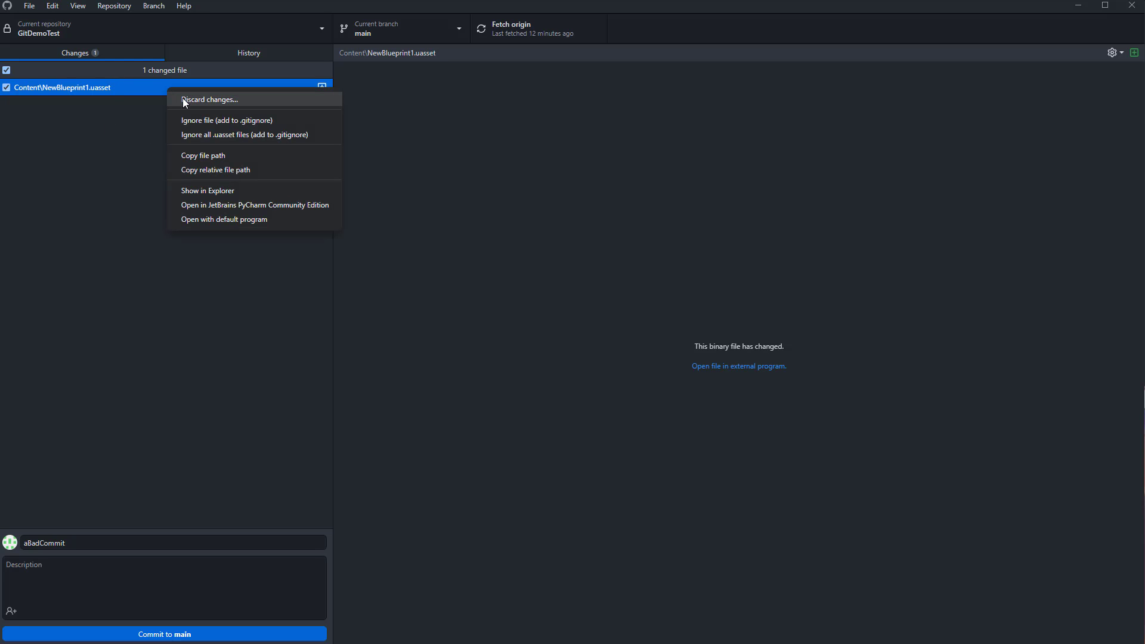
click(183, 98)
click(585, 383)
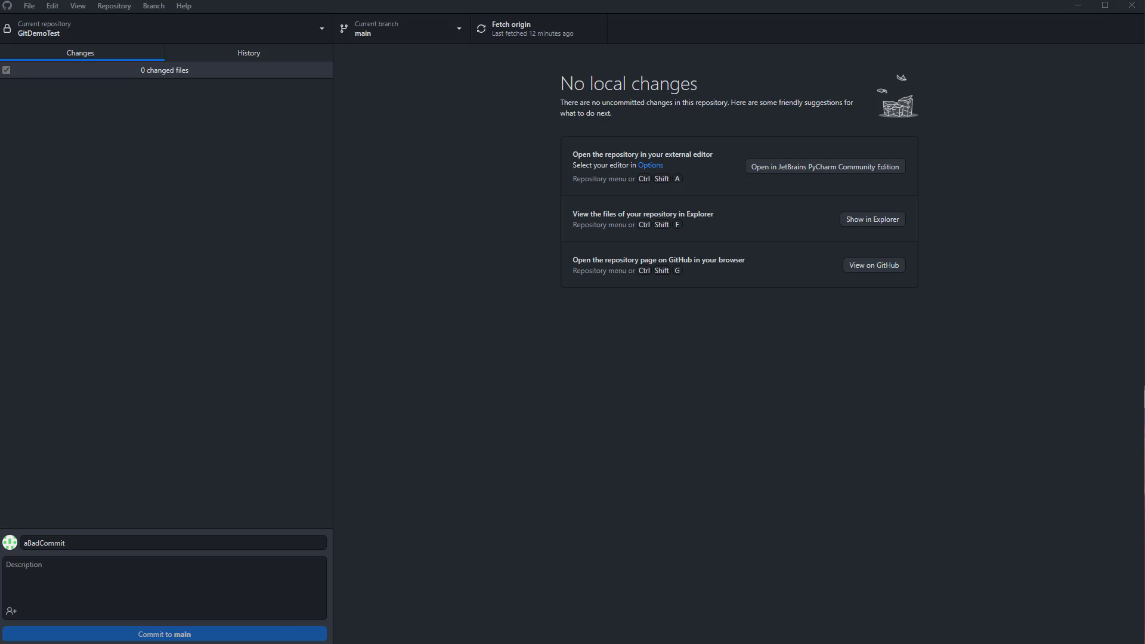
key(alt+Tab)
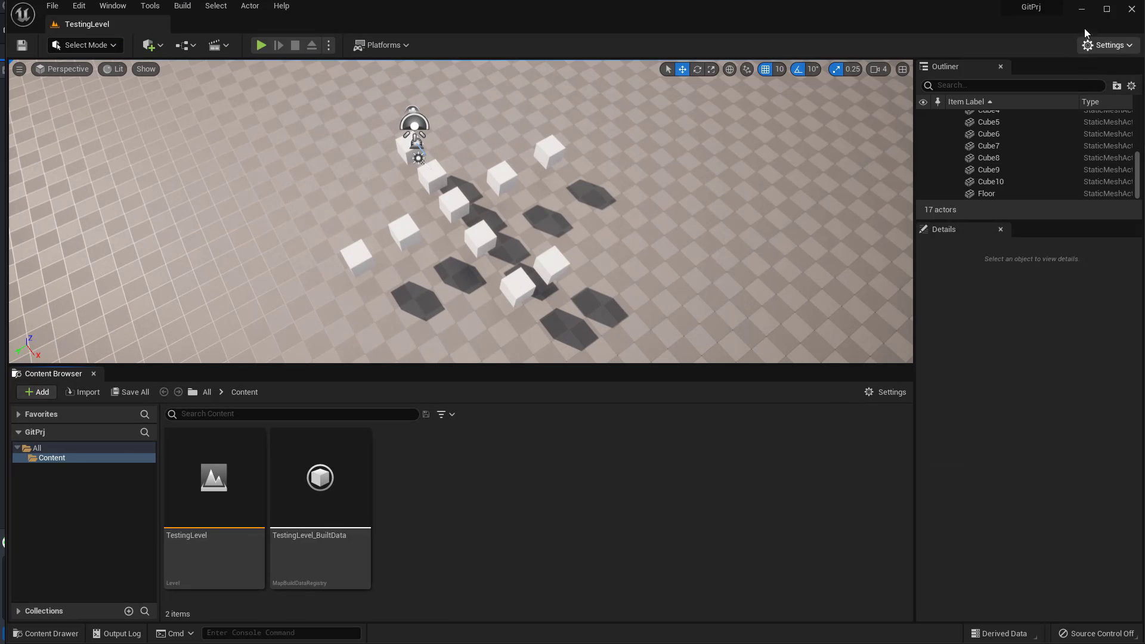
Review History and Changes in GitHub Desktop, then return to Unreal with NewBlueprint1 gone.
click(1084, 11)
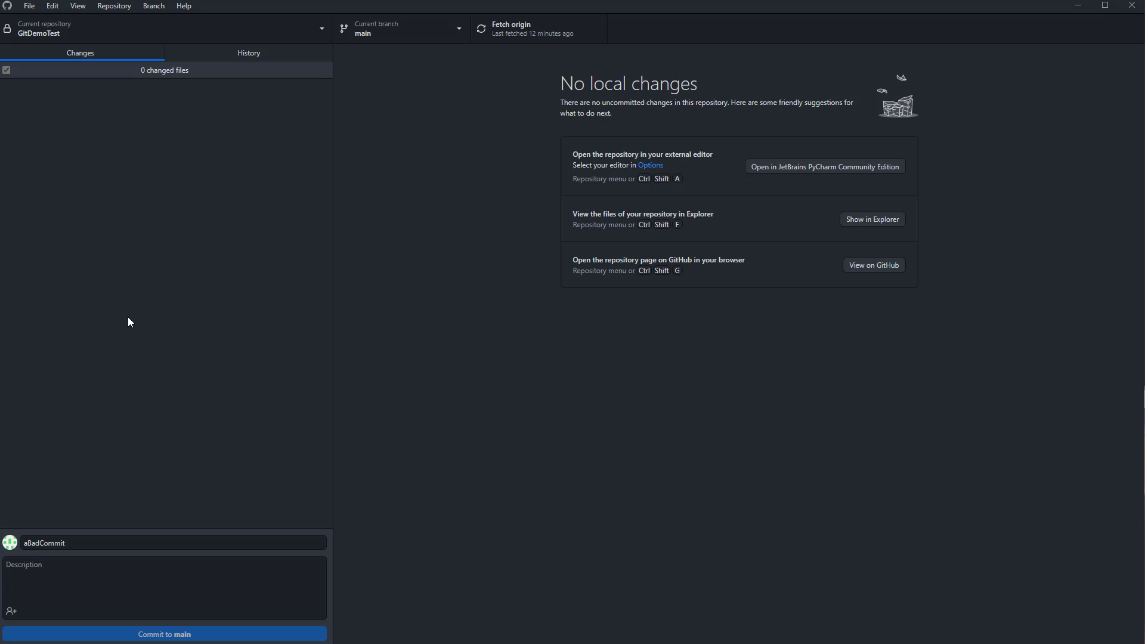
click(217, 55)
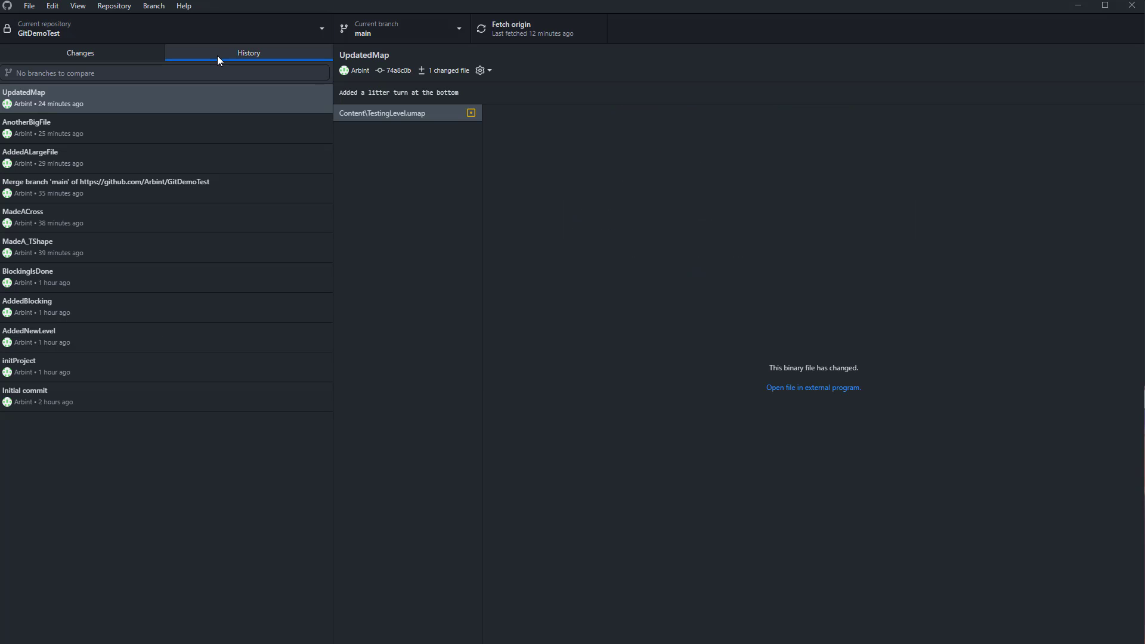
click(81, 56)
key(alt+Tab)
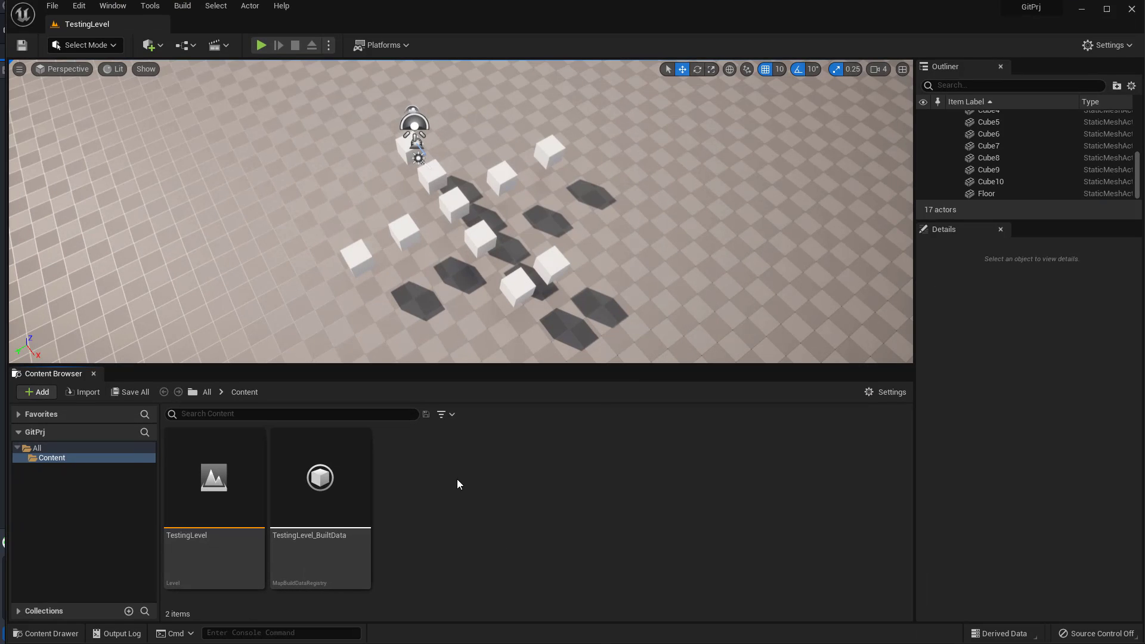
Create a Blueprint class named NewBlueprint2 in Unreal's Content folder.
right_click(456, 479)
click(521, 586)
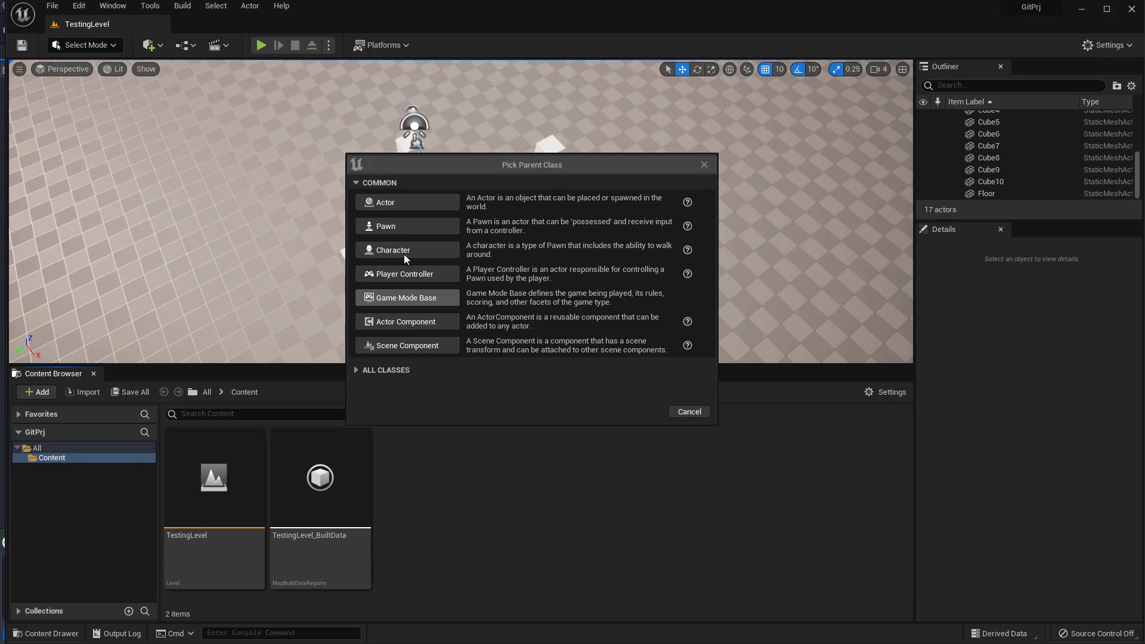
click(406, 274)
key(Return)
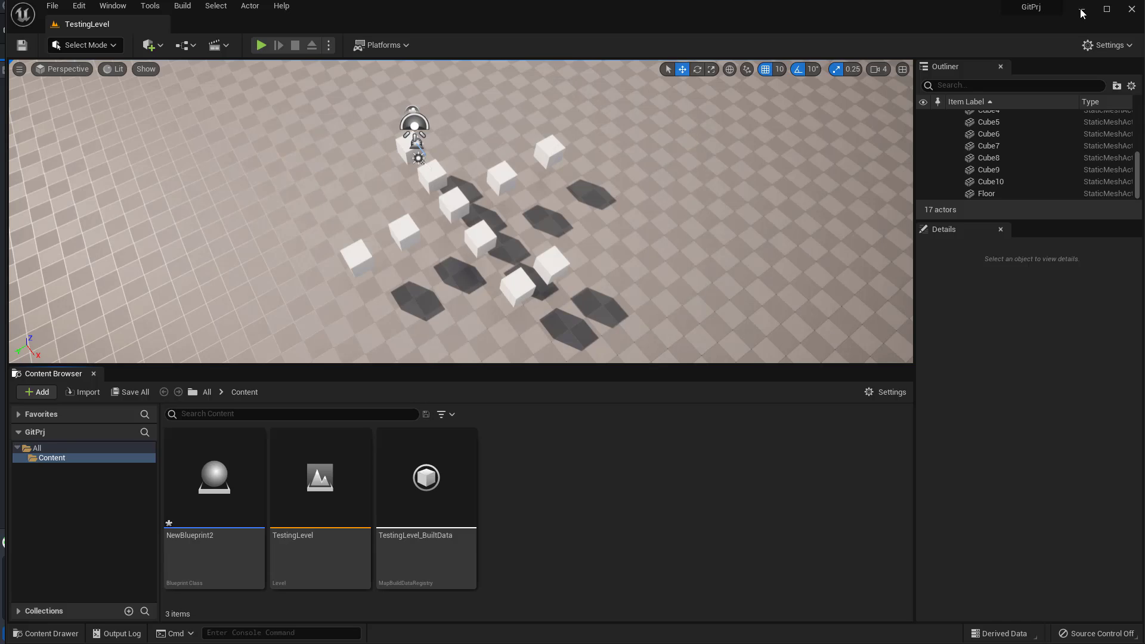
click(1081, 9)
Clear the leftover text from GitHub Desktop's commit summary field.
click(204, 52)
click(146, 55)
double_click(127, 544)
key(BackSpace)
key(alt+Tab)
key(alt+Tab)
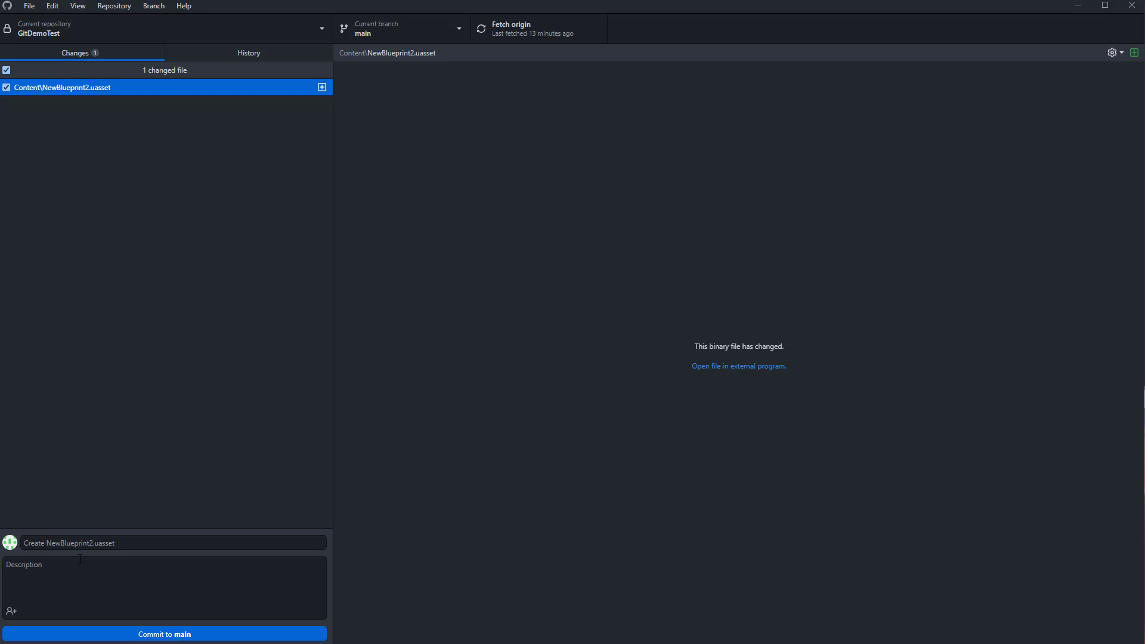
Commit NewBlueprint2.uasset to main with the summary 'AnotherBadCommit'.
click(103, 542)
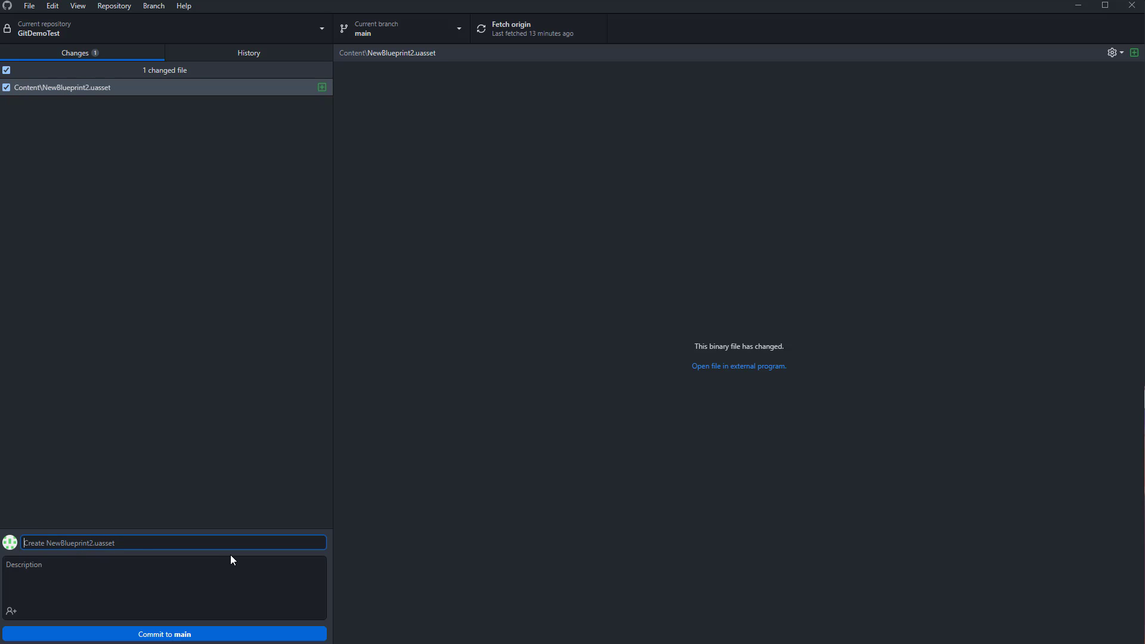
text(Anccho)
key(BackSpace)
key(BackSpace)
key(BackSpace)
text(otherBadCommit)
click(196, 635)
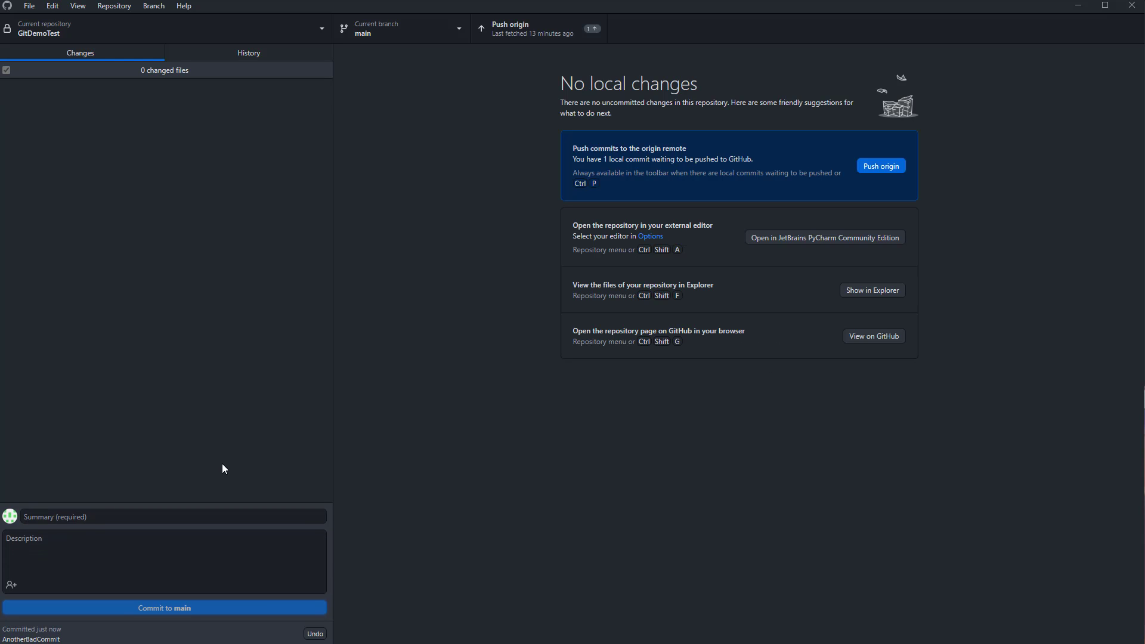
Check AnotherBadCommit in the history, then push it to origin.
click(226, 53)
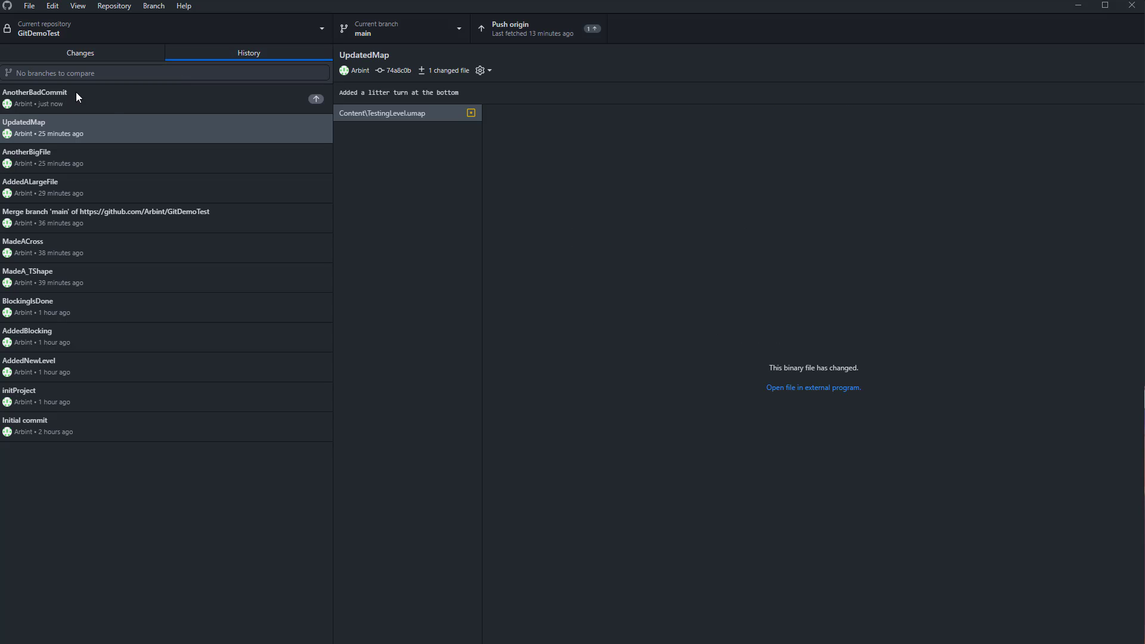
click(106, 55)
click(881, 167)
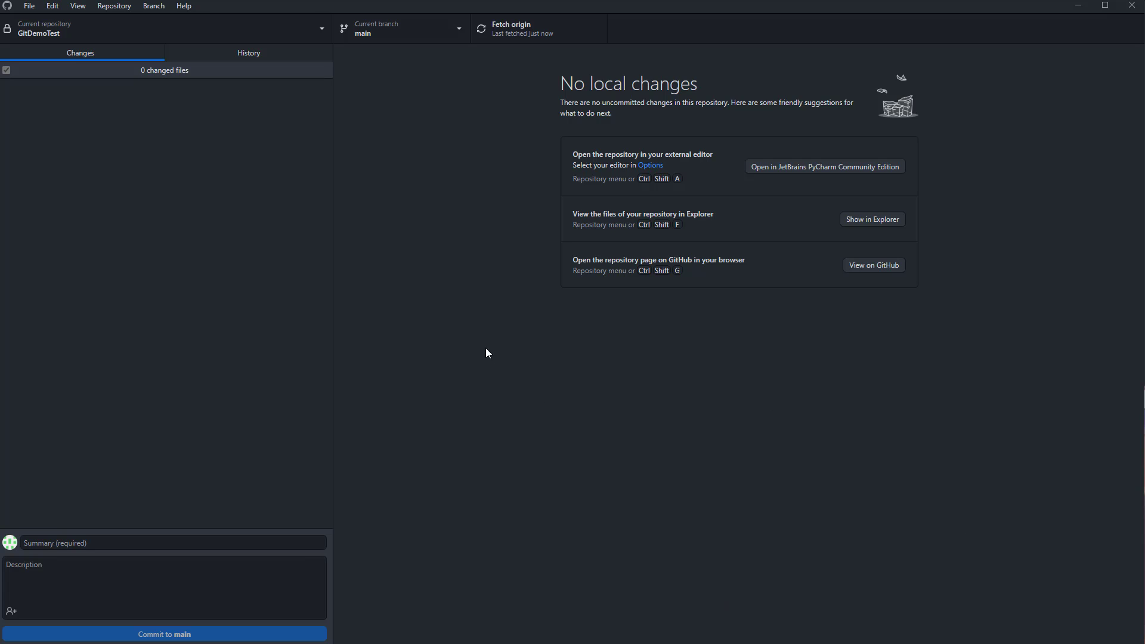
Revert AnotherBadCommit from the History list, creating a Revert "AnotherBadCommit" commit.
click(216, 53)
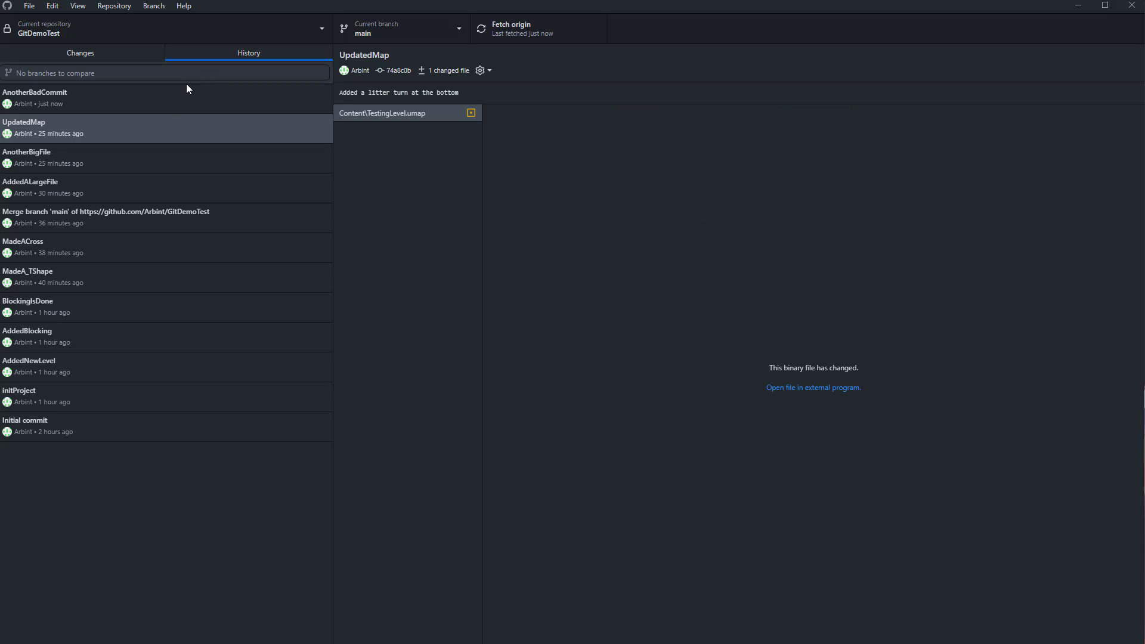
click(109, 98)
right_click(94, 98)
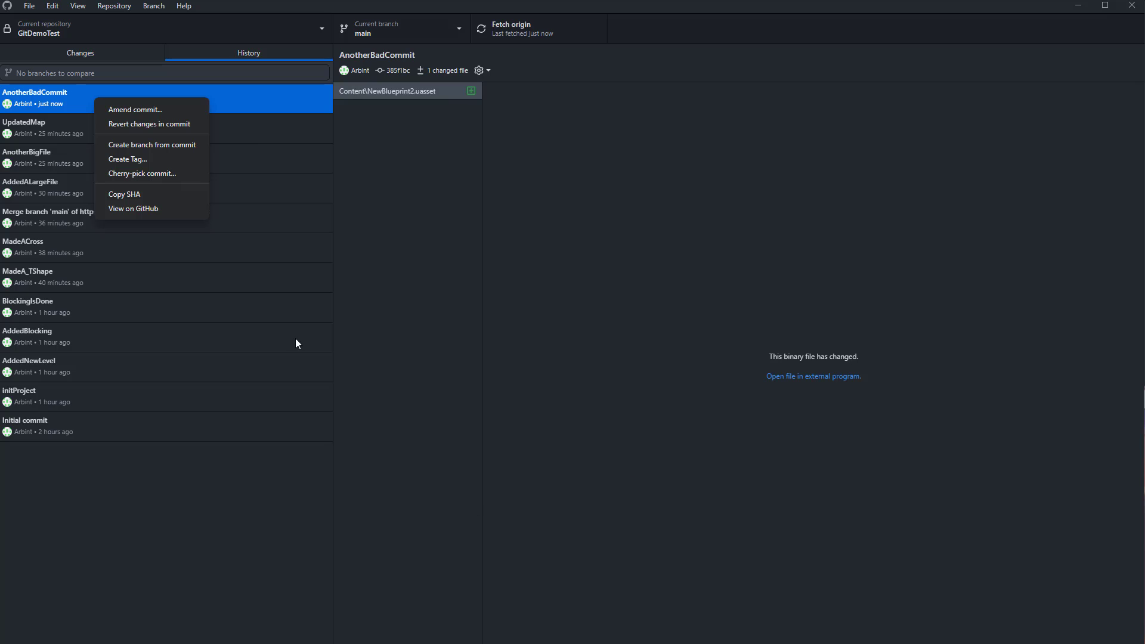
click(143, 124)
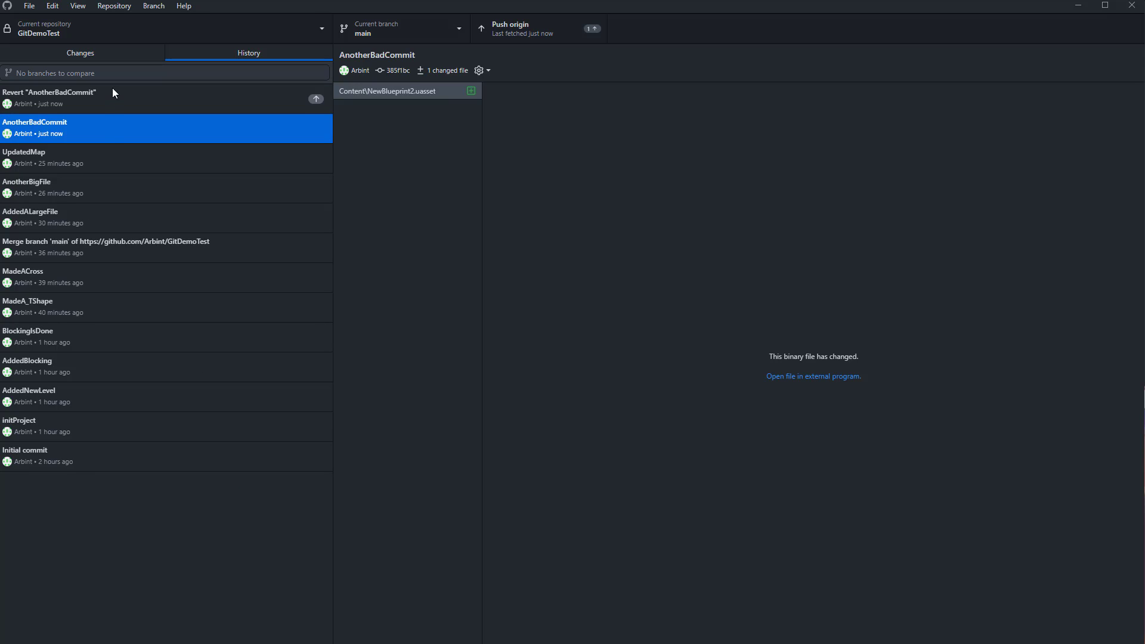
Compare the revert commit with AnotherBadCommit and briefly check the Unreal editor.
click(112, 96)
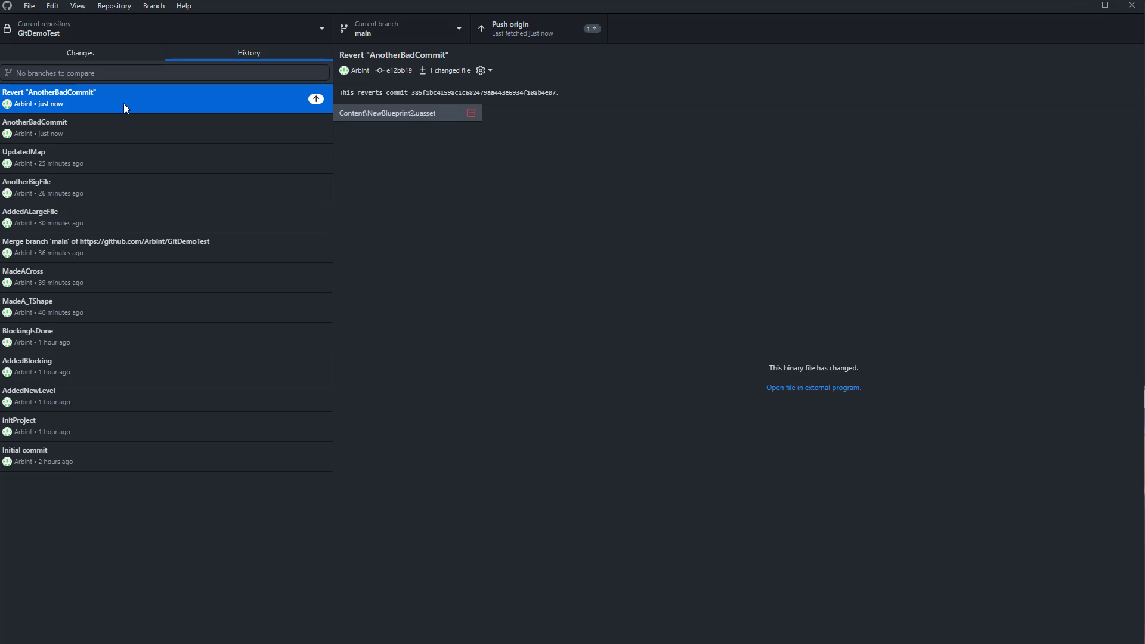
click(88, 125)
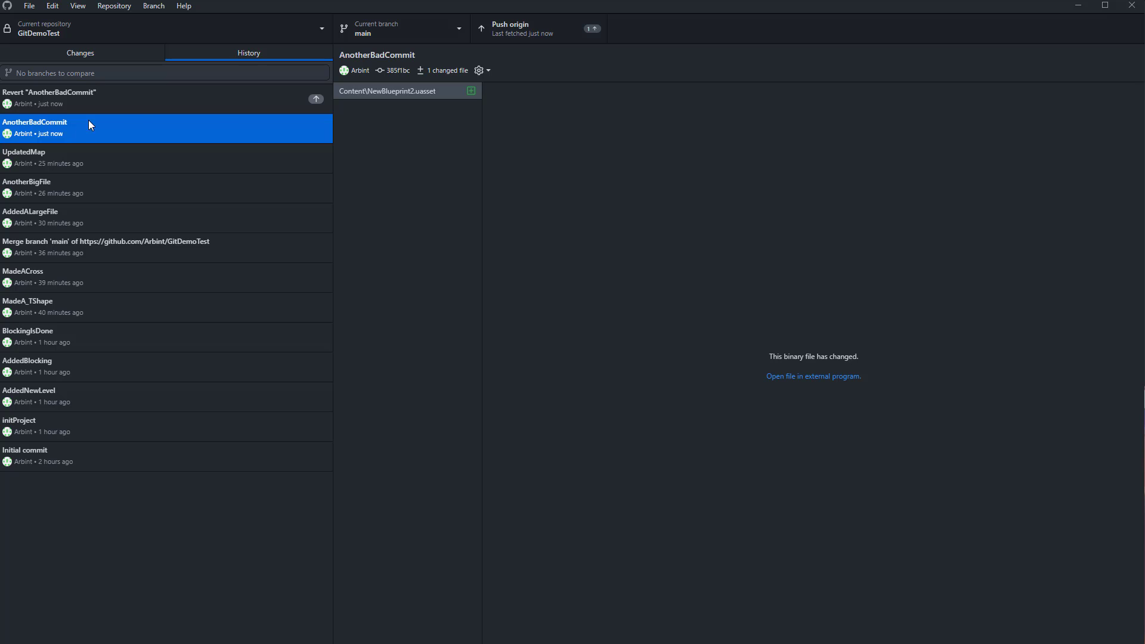
click(159, 96)
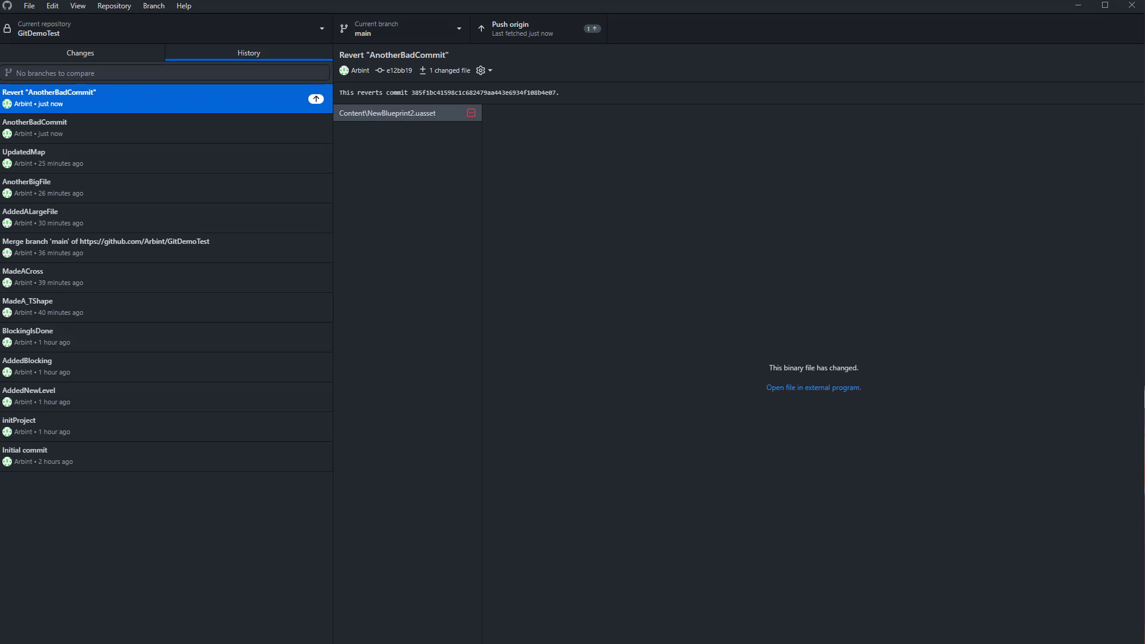
key(alt+Tab)
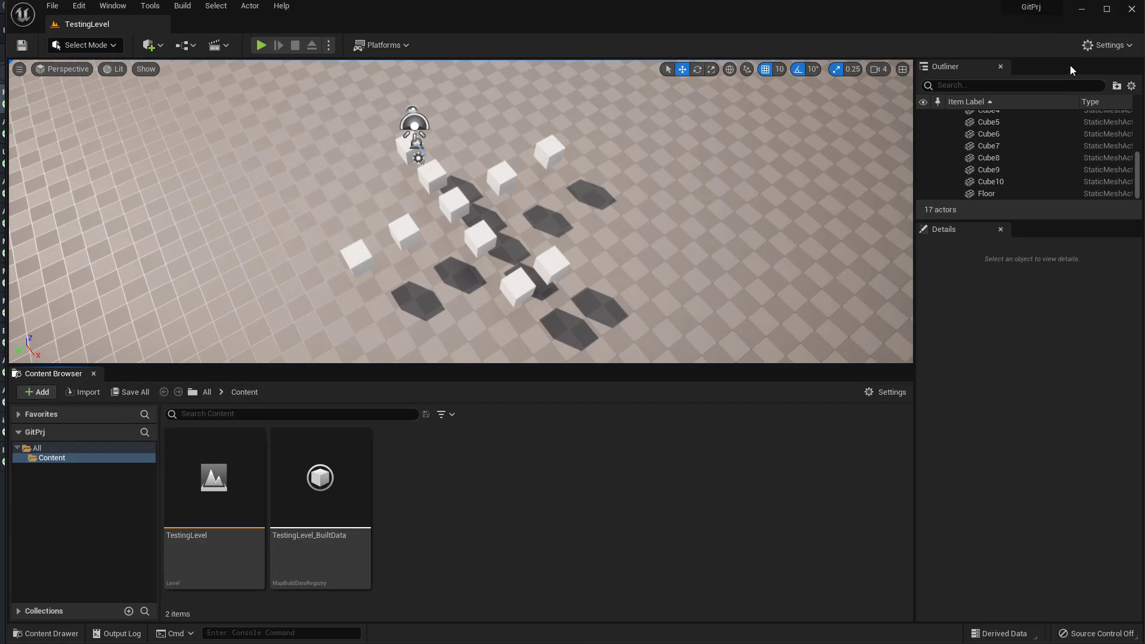
click(1089, 8)
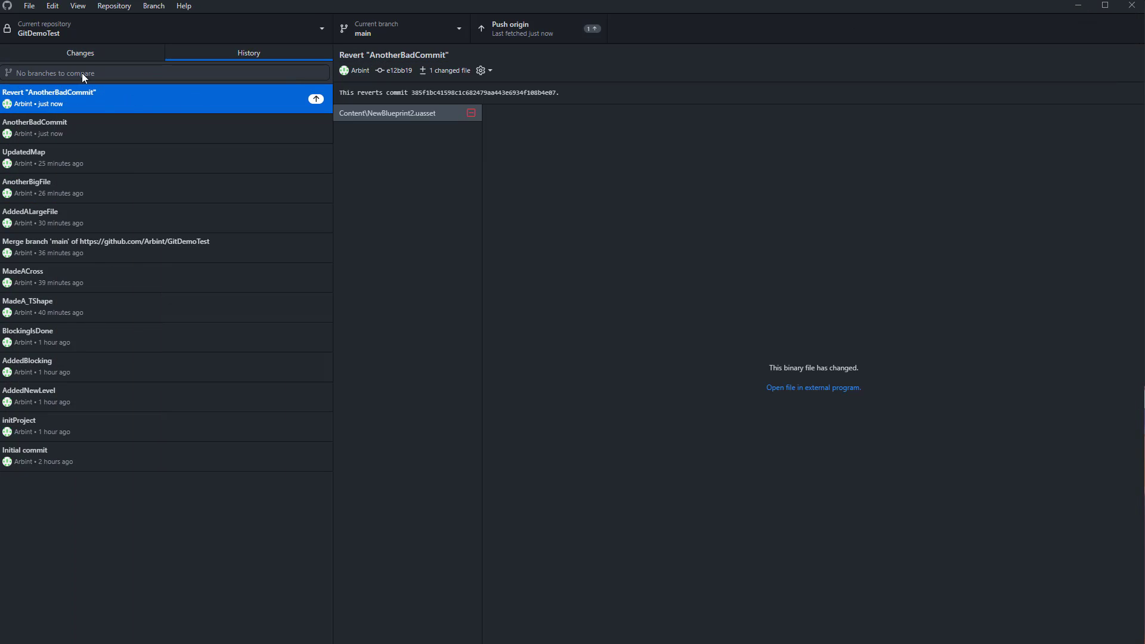
click(92, 53)
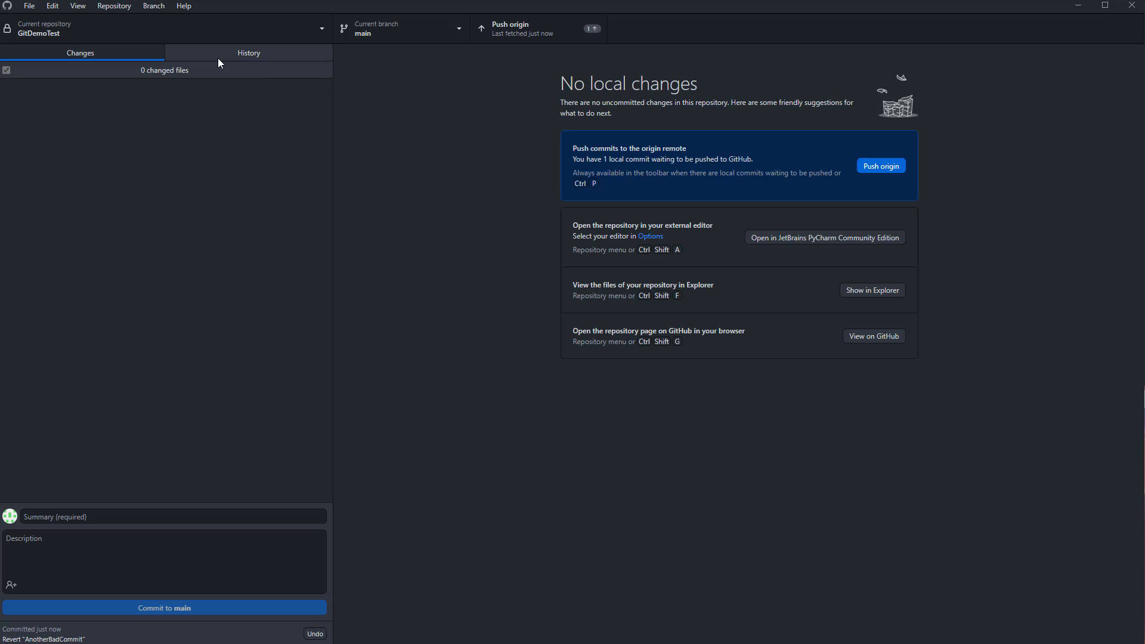
Push the Revert "AnotherBadCommit" commit to origin.
click(881, 166)
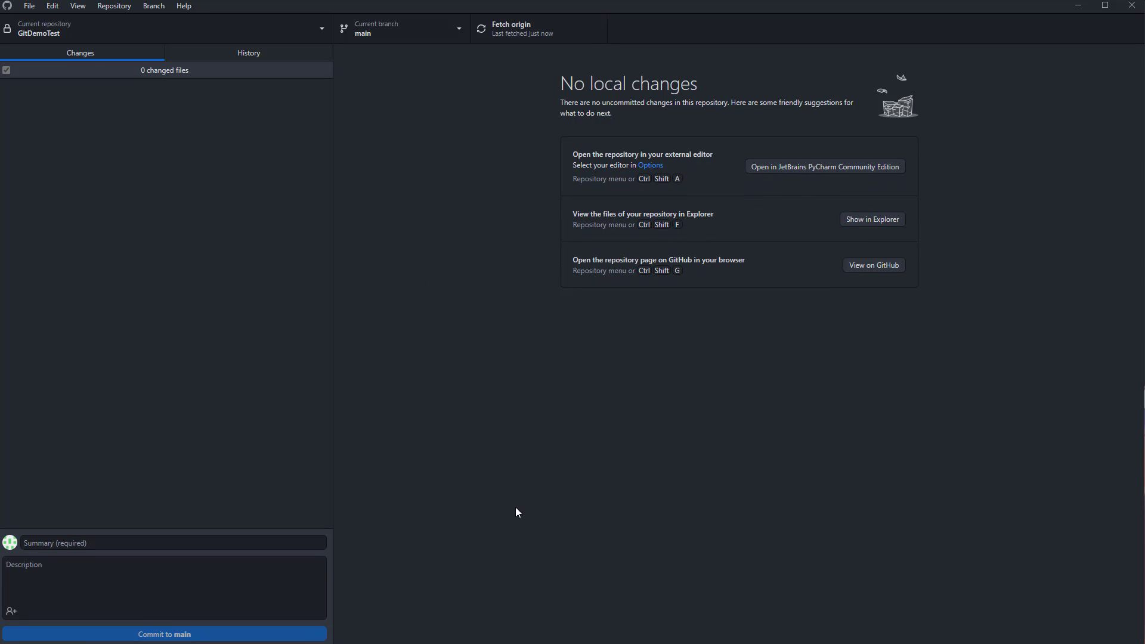
click(246, 59)
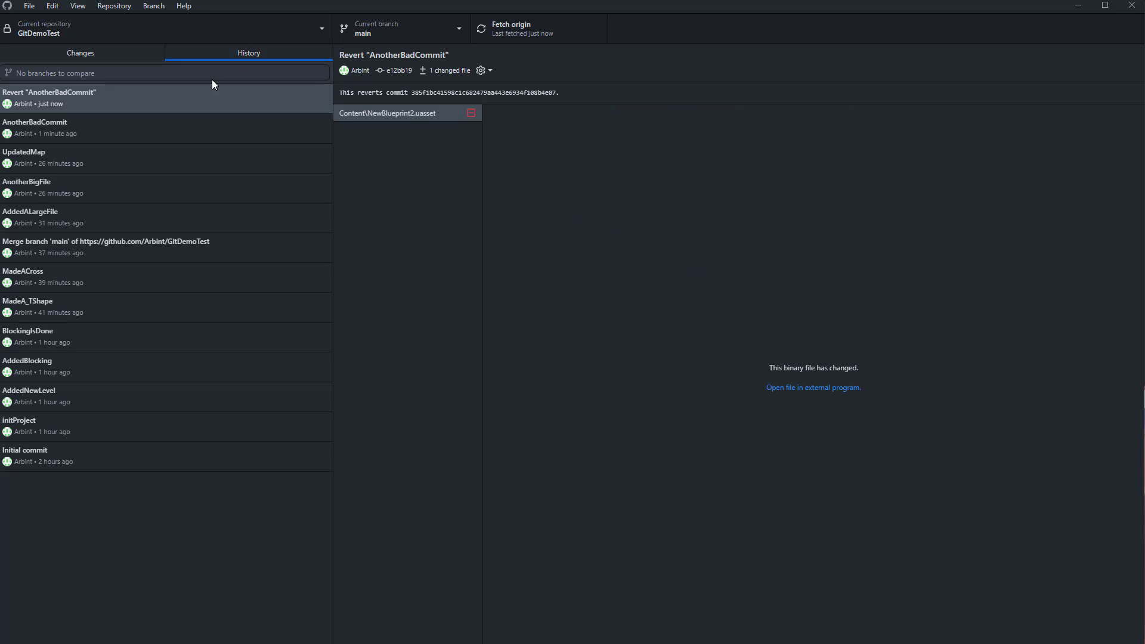
right_click(113, 97)
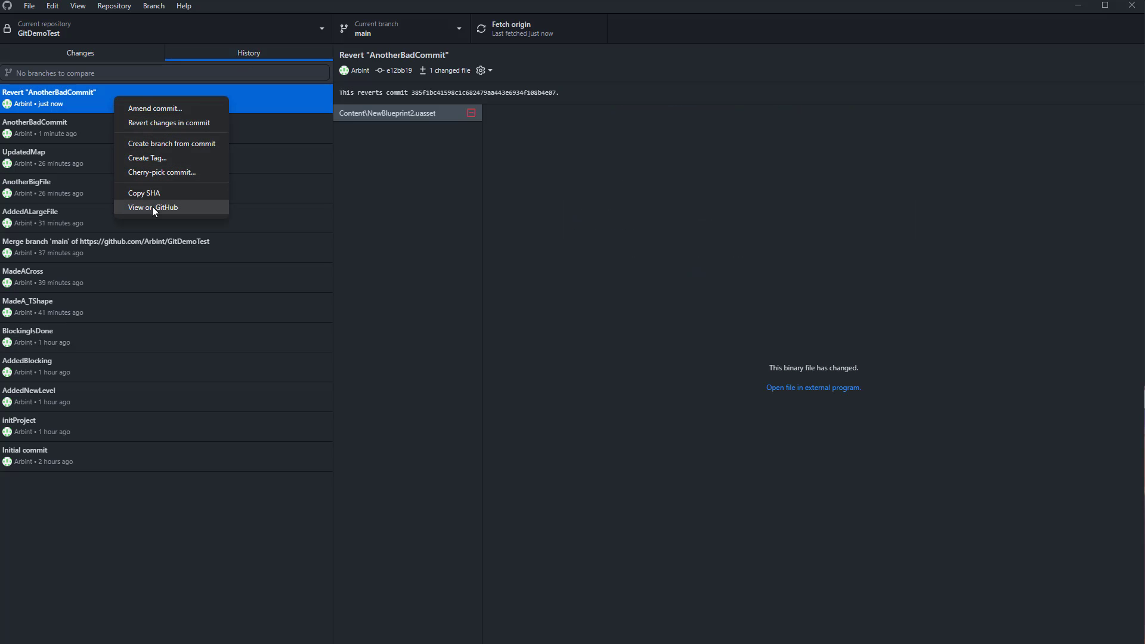
click(453, 228)
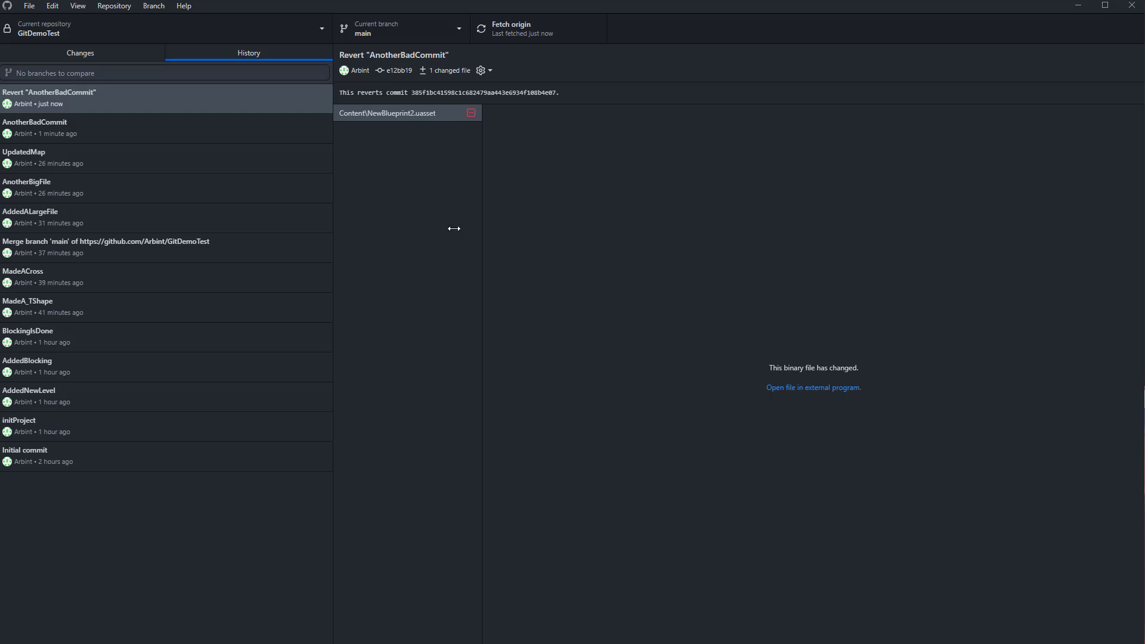
Select the Initial commit in History to view its 0 changed files.
click(111, 55)
click(201, 58)
click(213, 563)
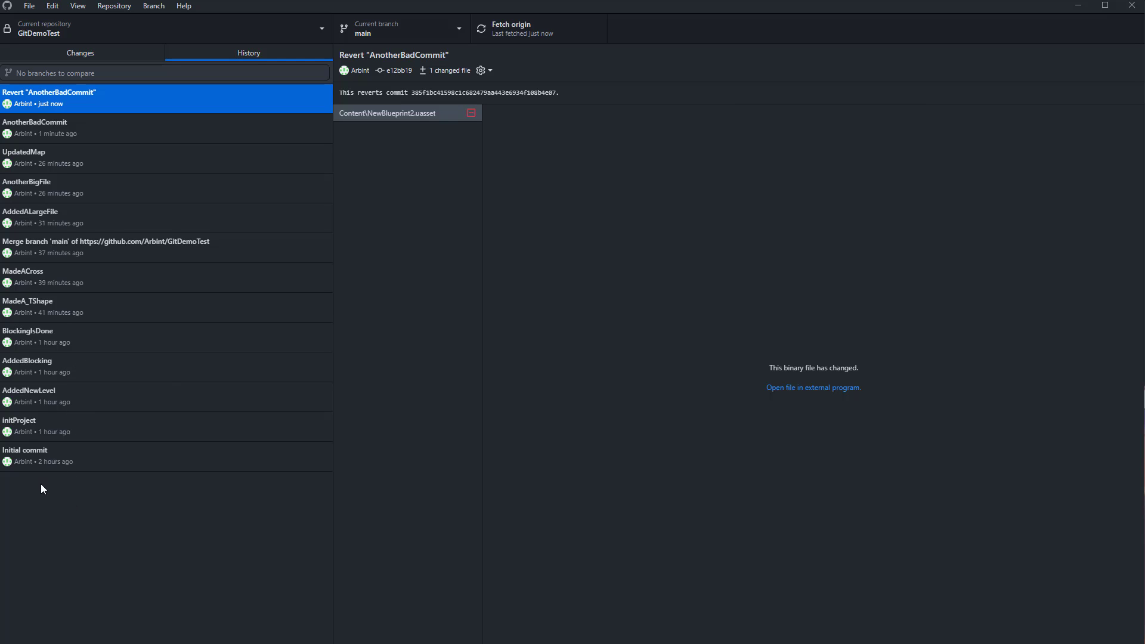
click(89, 453)
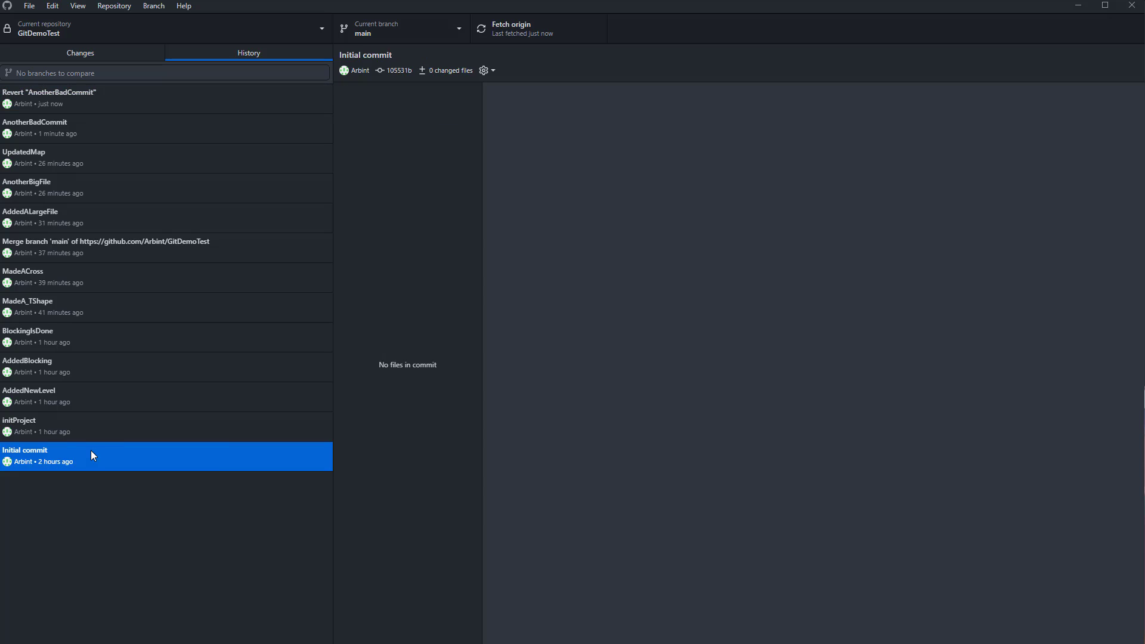
Create a new branch named CheckoutBegining from the Initial commit.
right_click(106, 462)
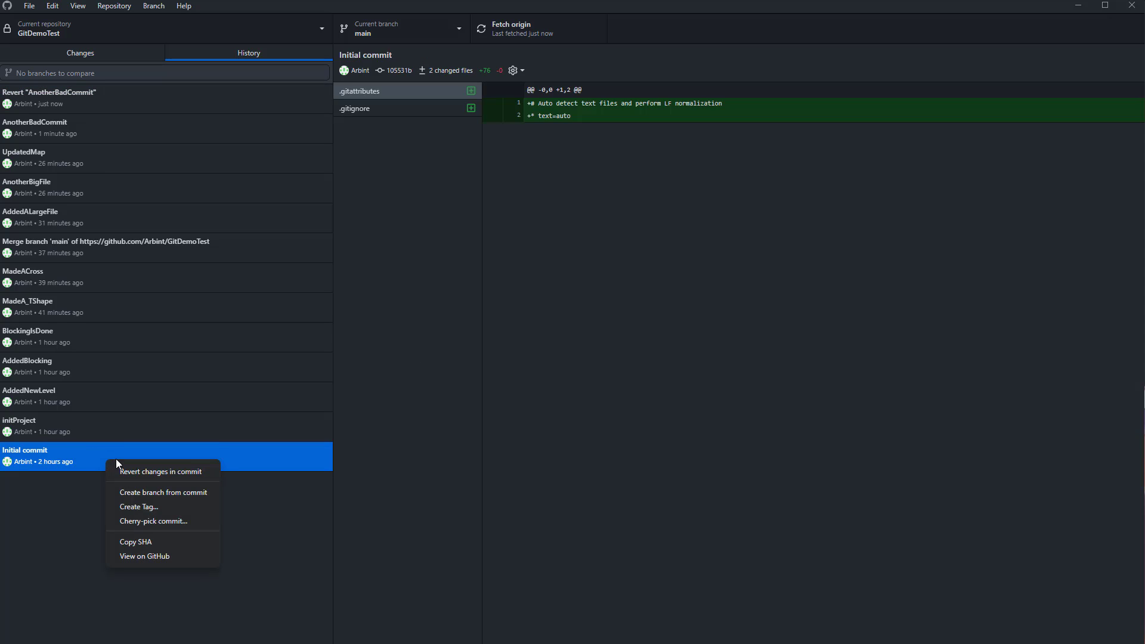
click(150, 495)
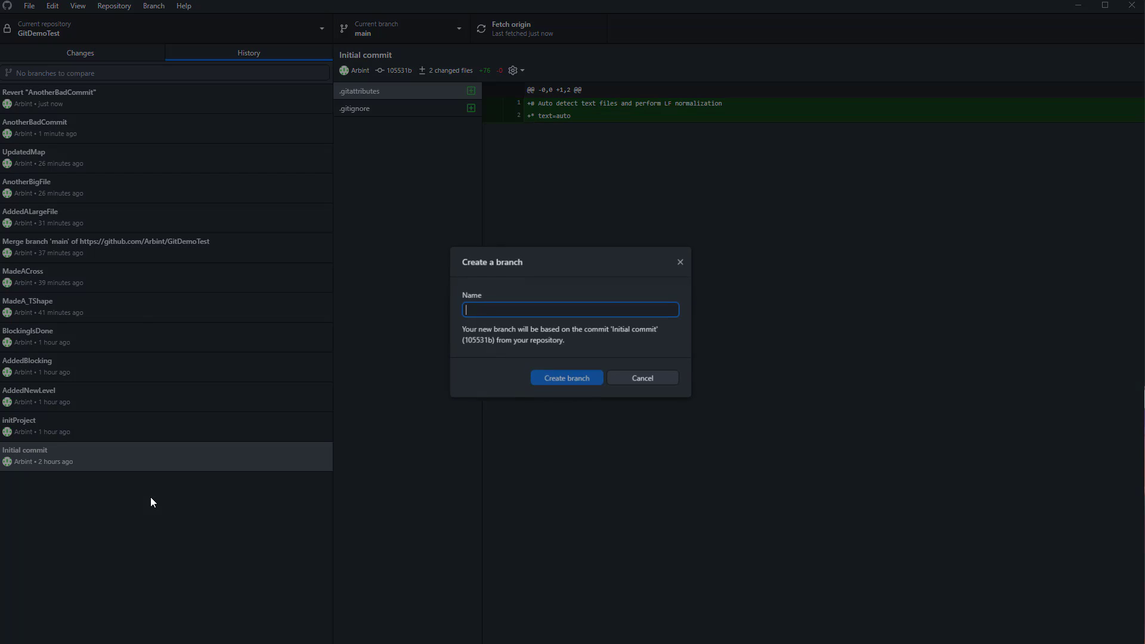
text(Cehc)
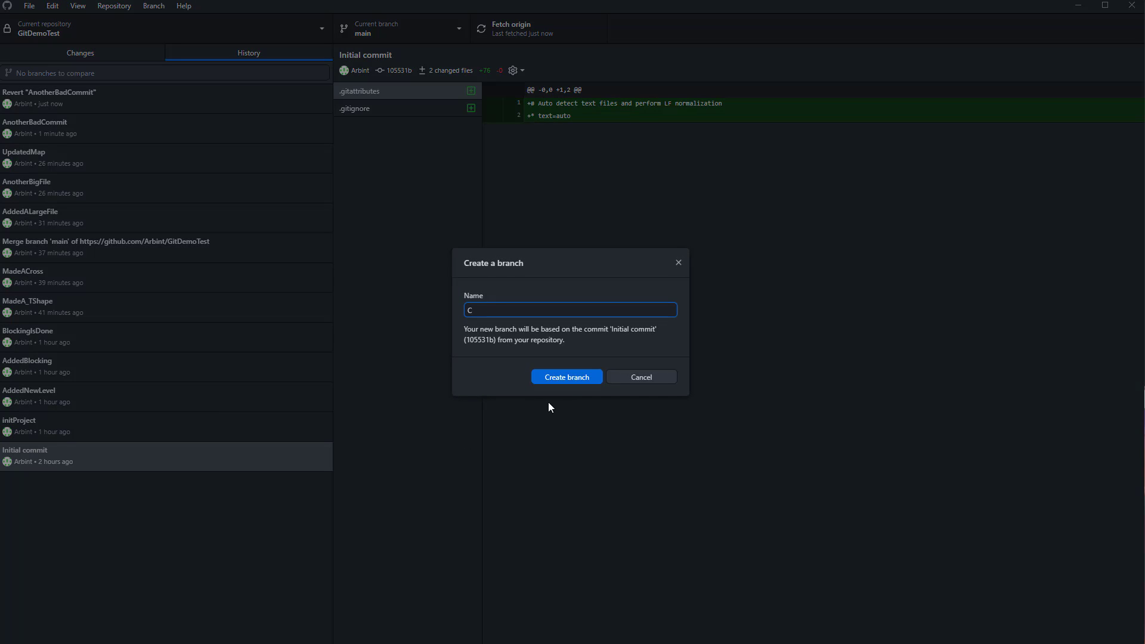
key(BackSpace)
key(BackSpace)
key(BackSpace)
text(heckoutBegining)
click(565, 380)
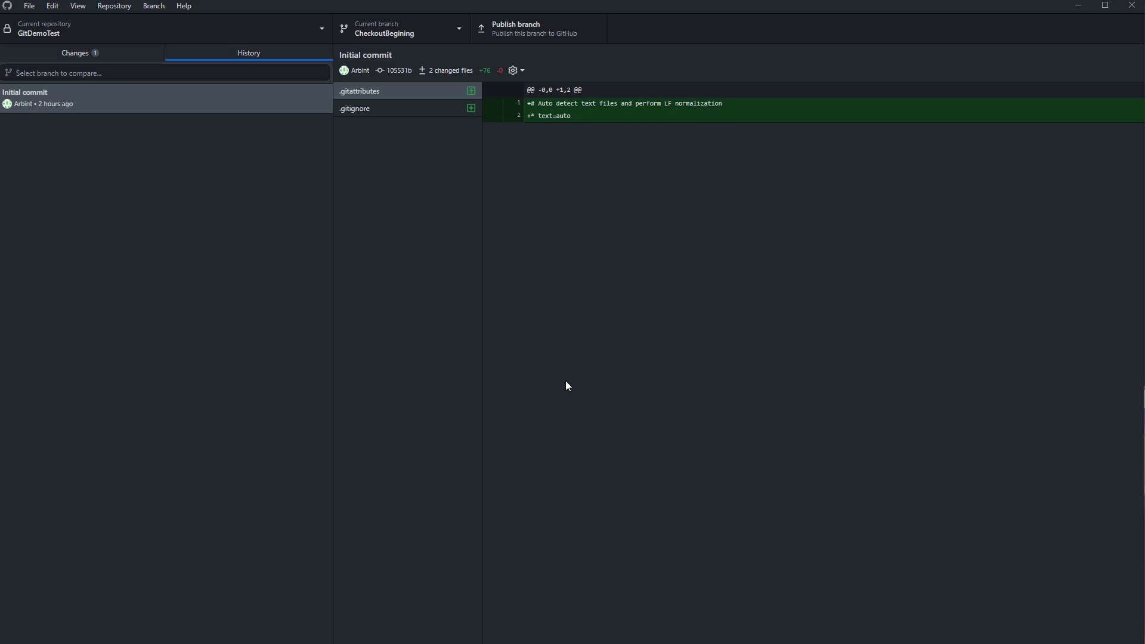
Dismiss the remaining dialogs and close the Unreal editor.
click(641, 272)
click(231, 240)
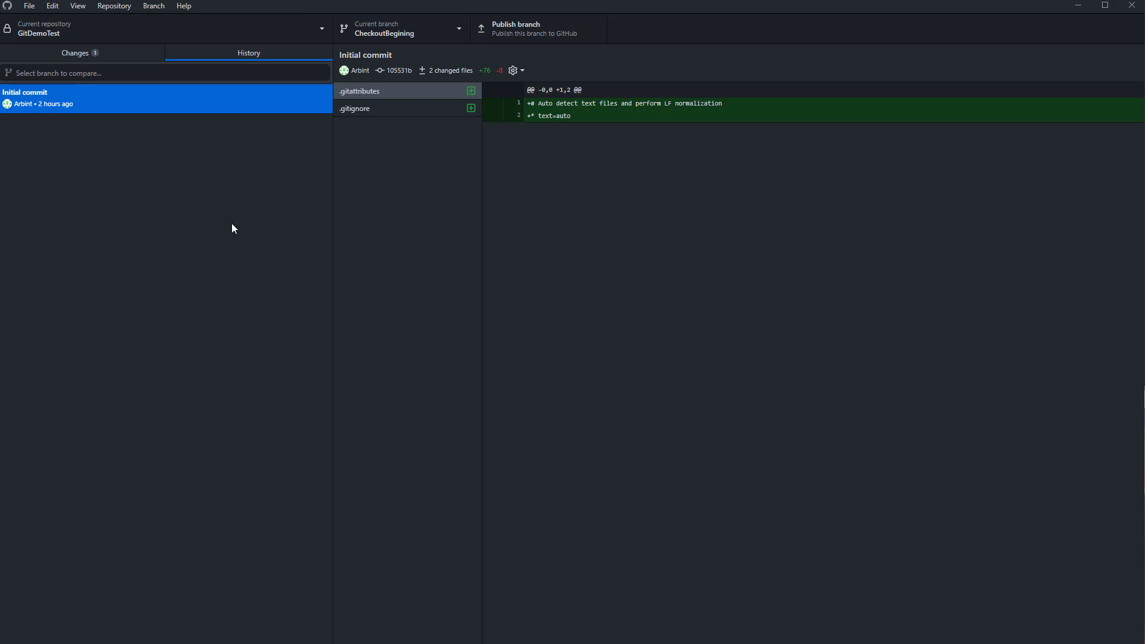
click(114, 6)
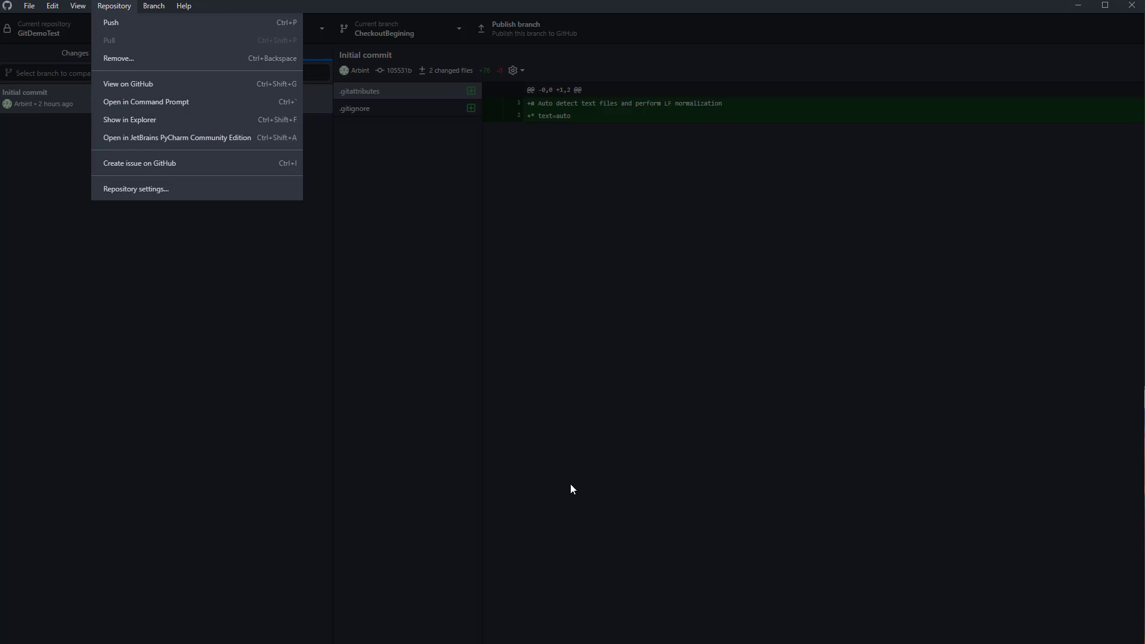
key(Escape)
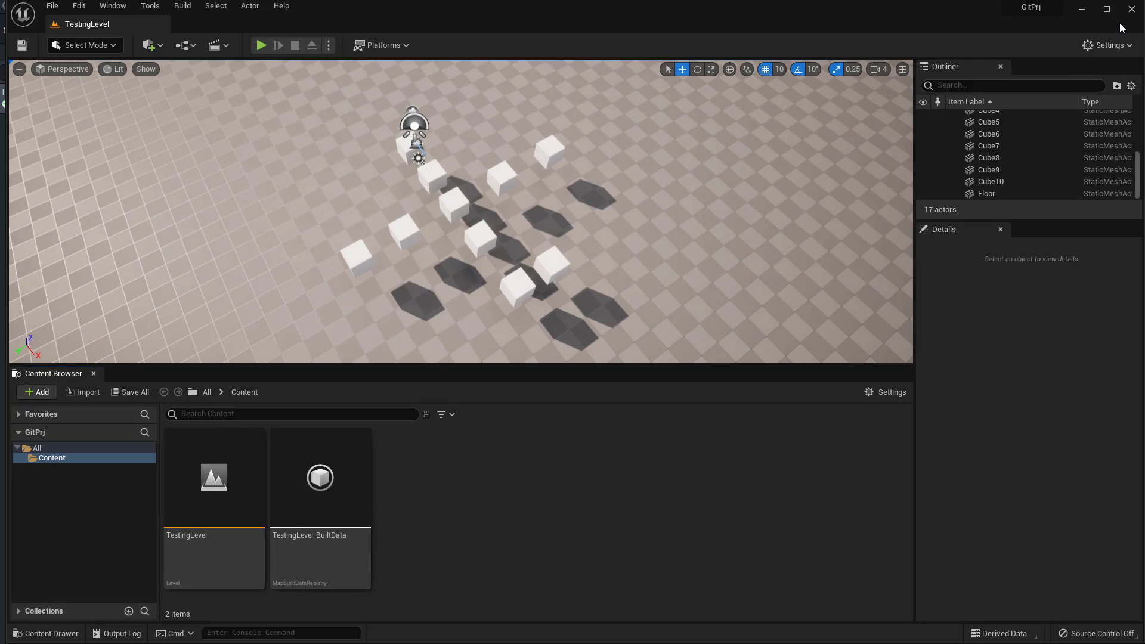
click(1128, 8)
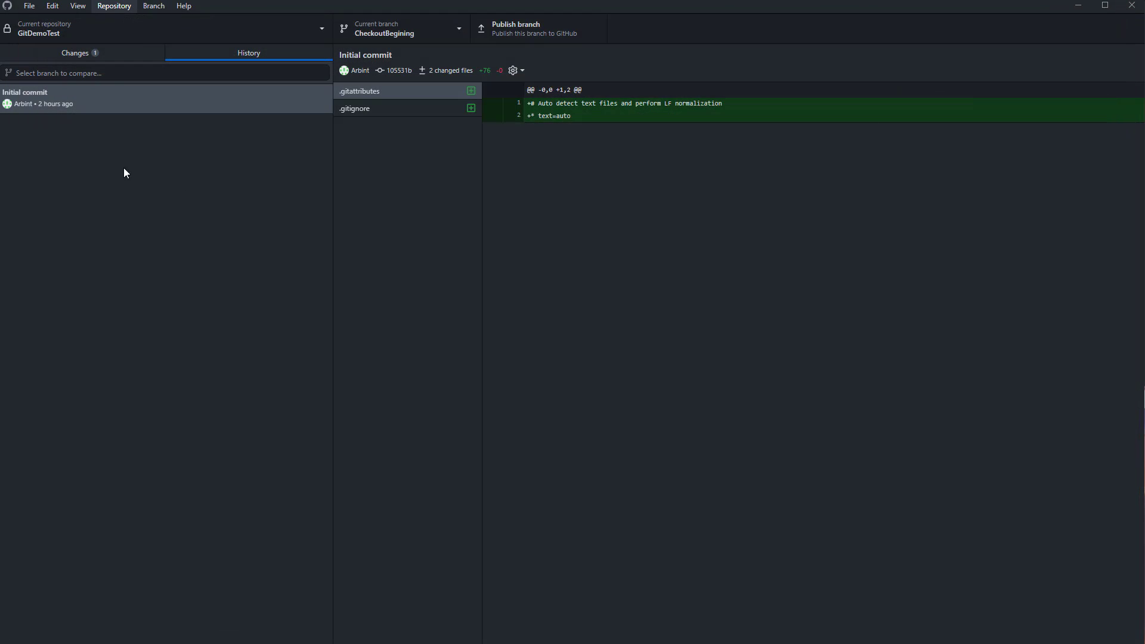
click(114, 5)
Show the GitDemoTest folder in File Explorer and open Content\Developers.
click(143, 124)
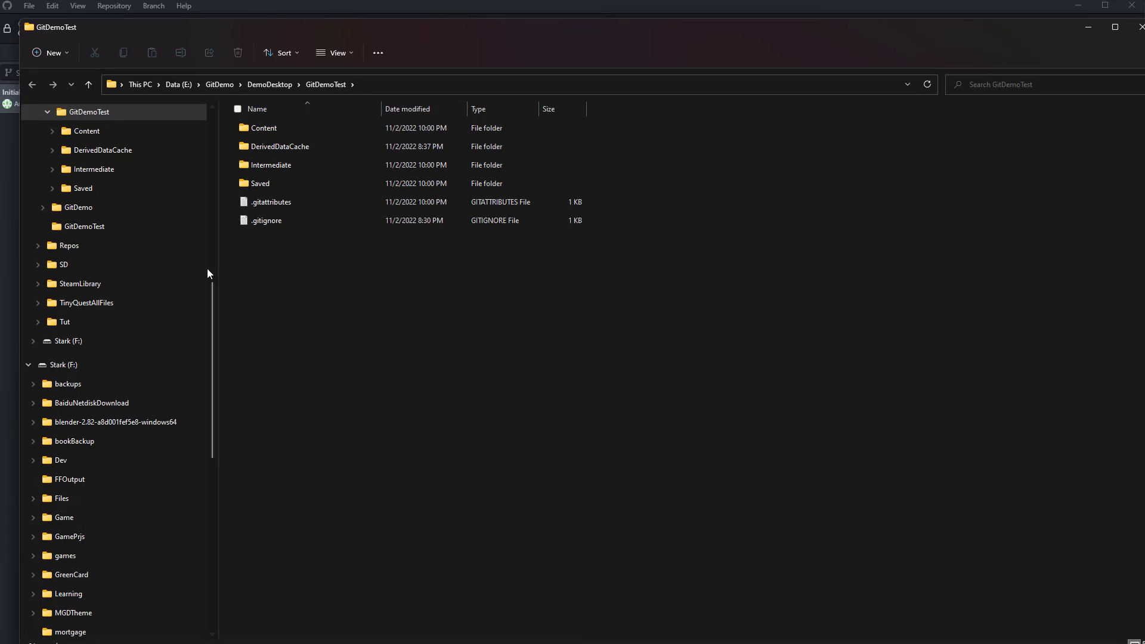
drag(385, 360, 331, 120)
drag(315, 332, 303, 91)
drag(362, 343, 288, 262)
double_click(267, 127)
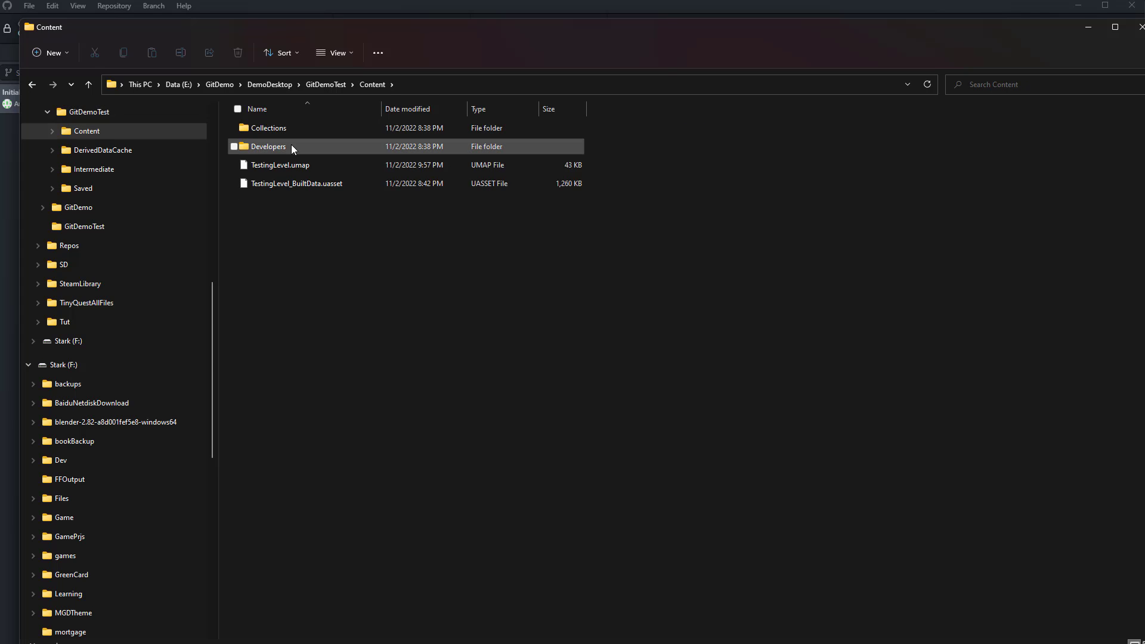
double_click(291, 146)
Go back to the Content folder, minimize Explorer, and reselect the Initial commit.
key(alt+Left)
key(alt+Left)
click(346, 263)
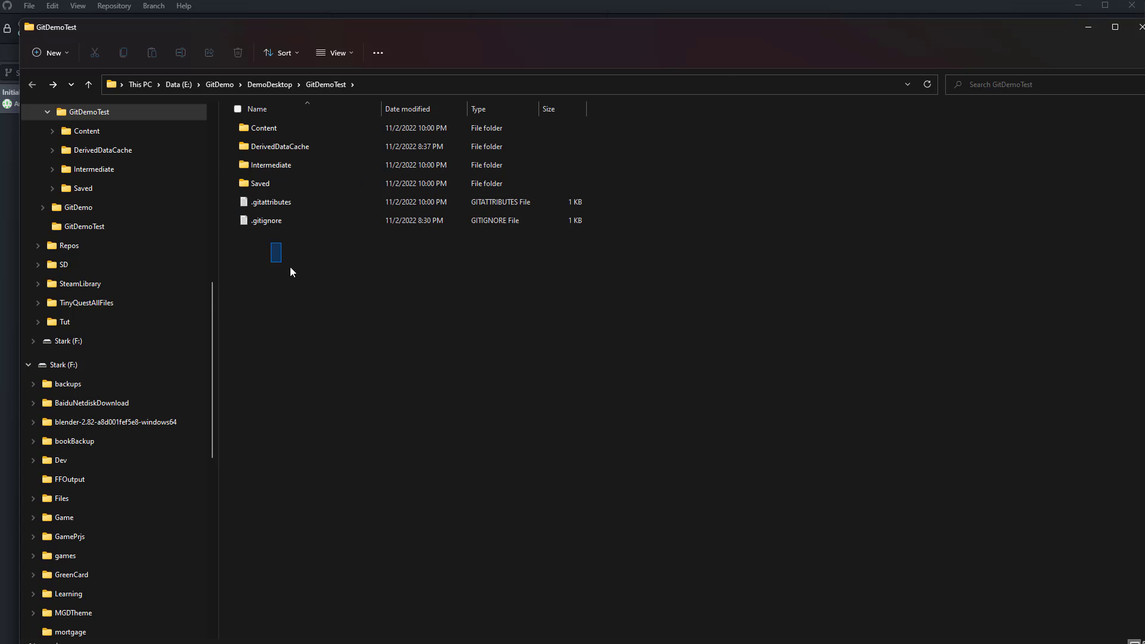
double_click(281, 129)
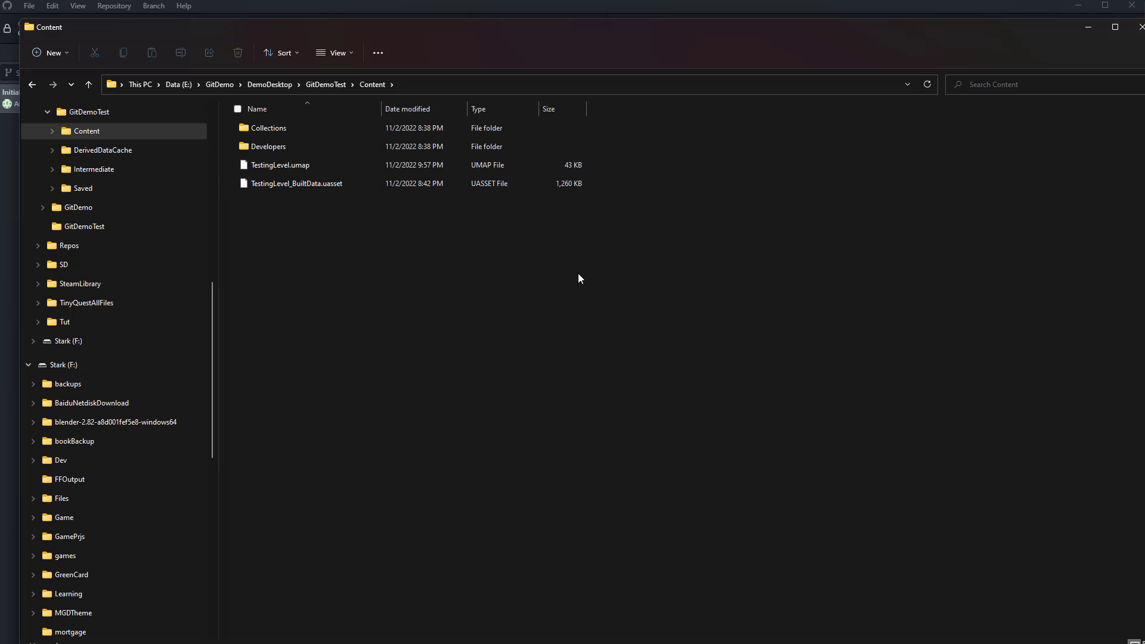
click(1088, 27)
click(67, 105)
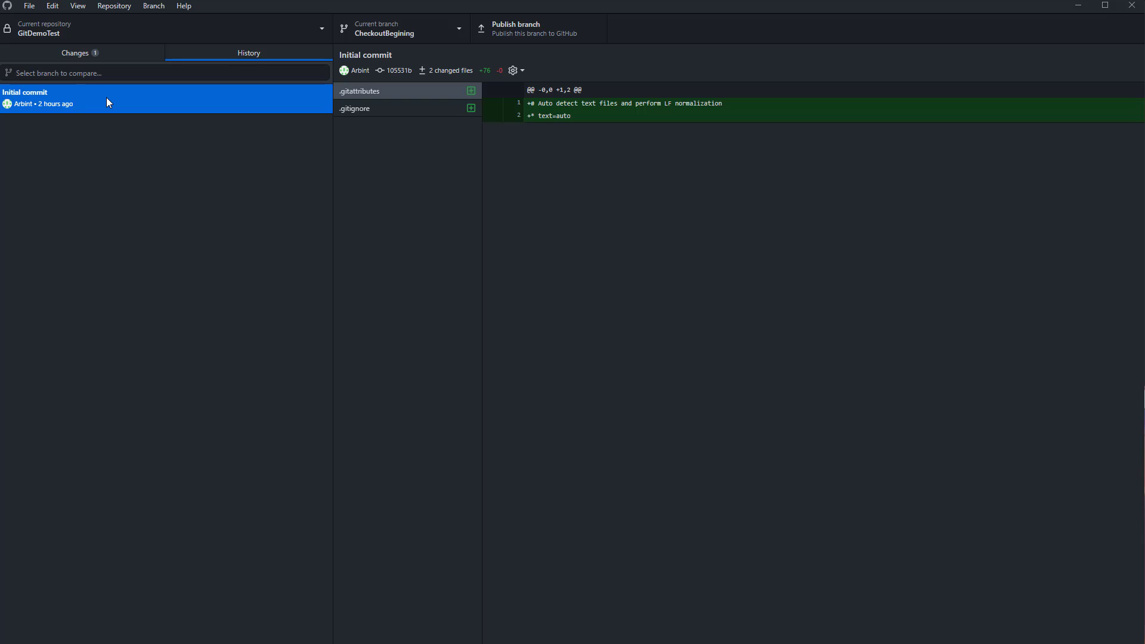
Review the Initial commit and the pending change on CheckoutBegining.
click(271, 131)
click(123, 91)
click(98, 57)
click(215, 55)
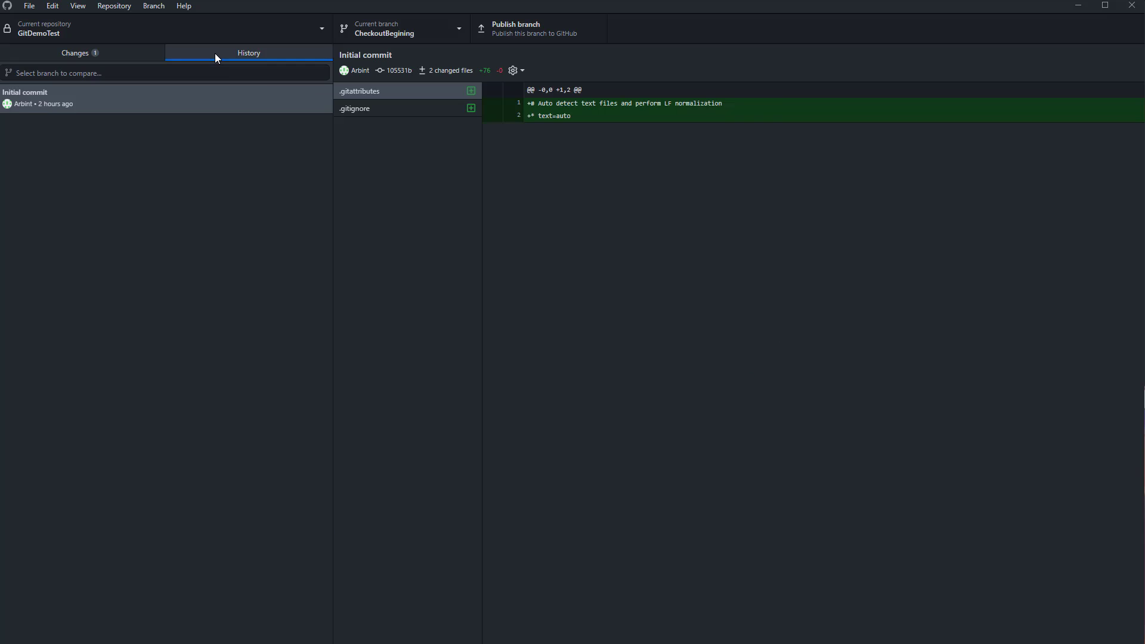
click(77, 52)
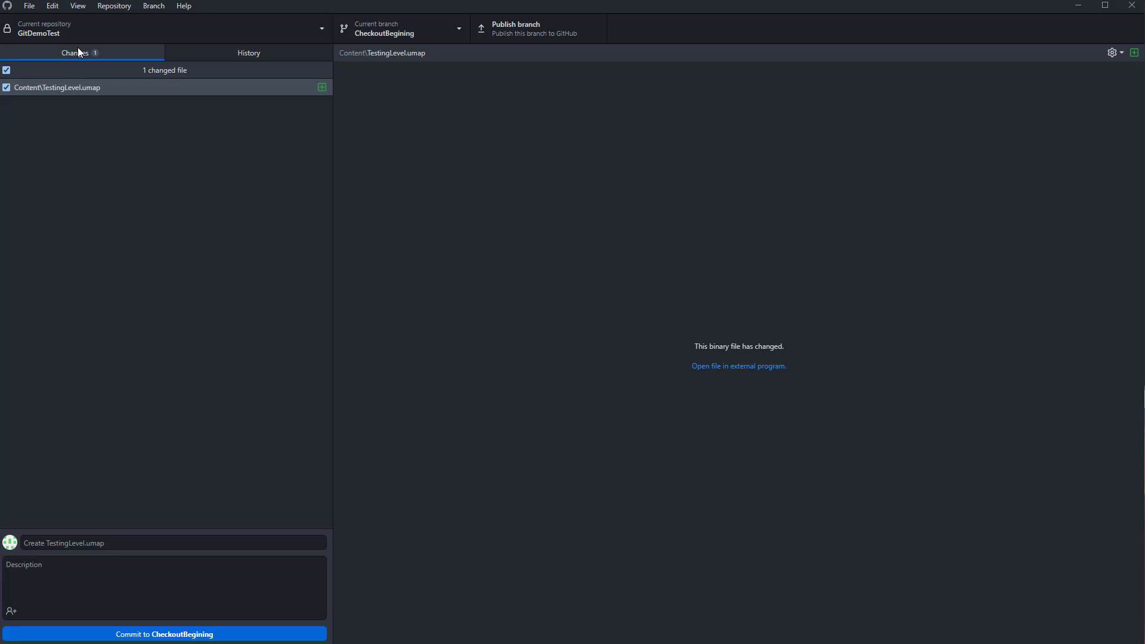
click(231, 53)
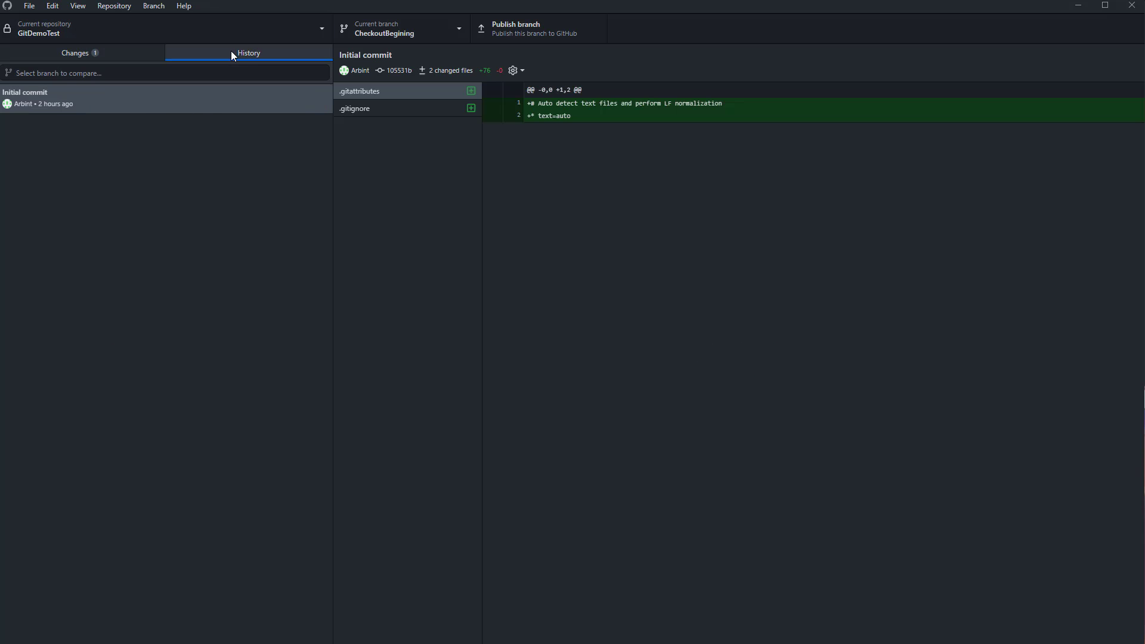
Switch to main, leaving the changes stashed on CheckoutBegining.
click(359, 27)
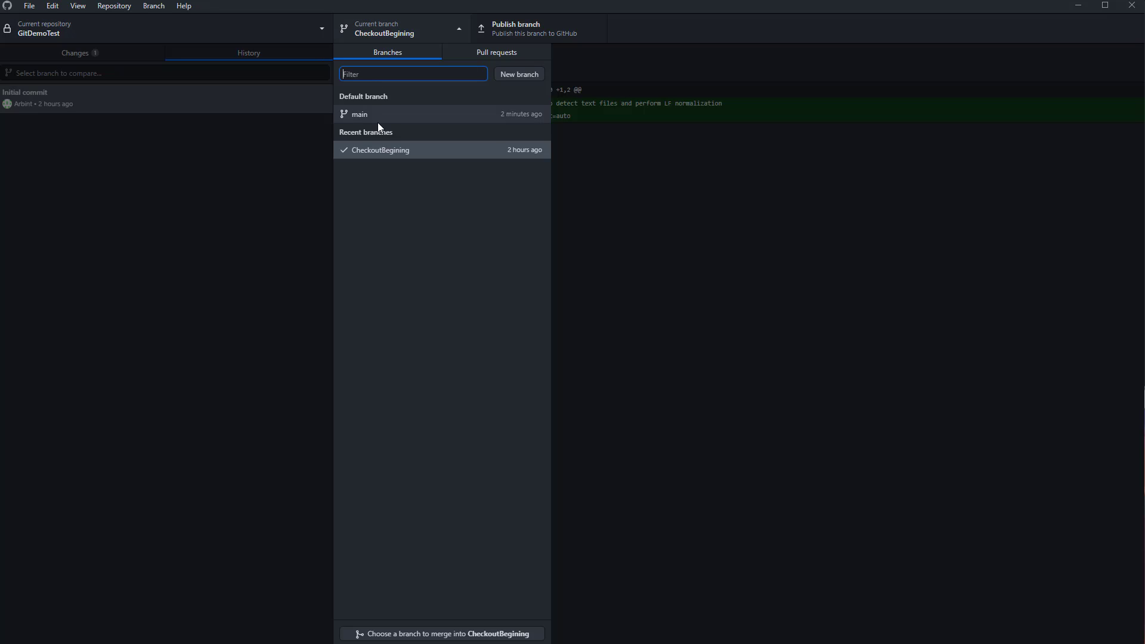
click(377, 117)
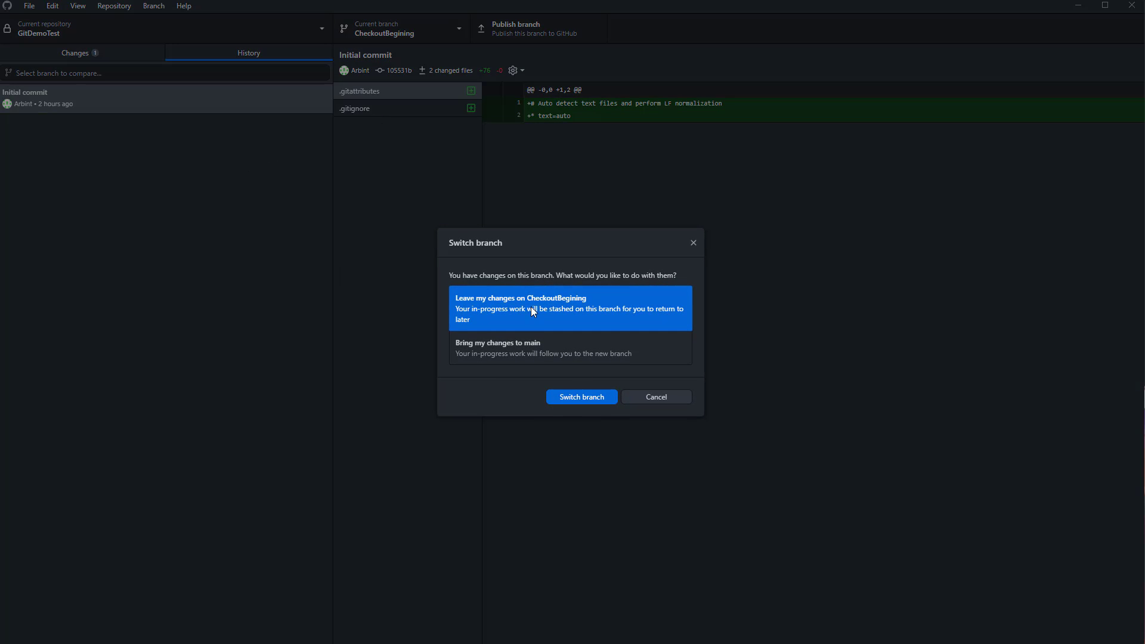
click(571, 397)
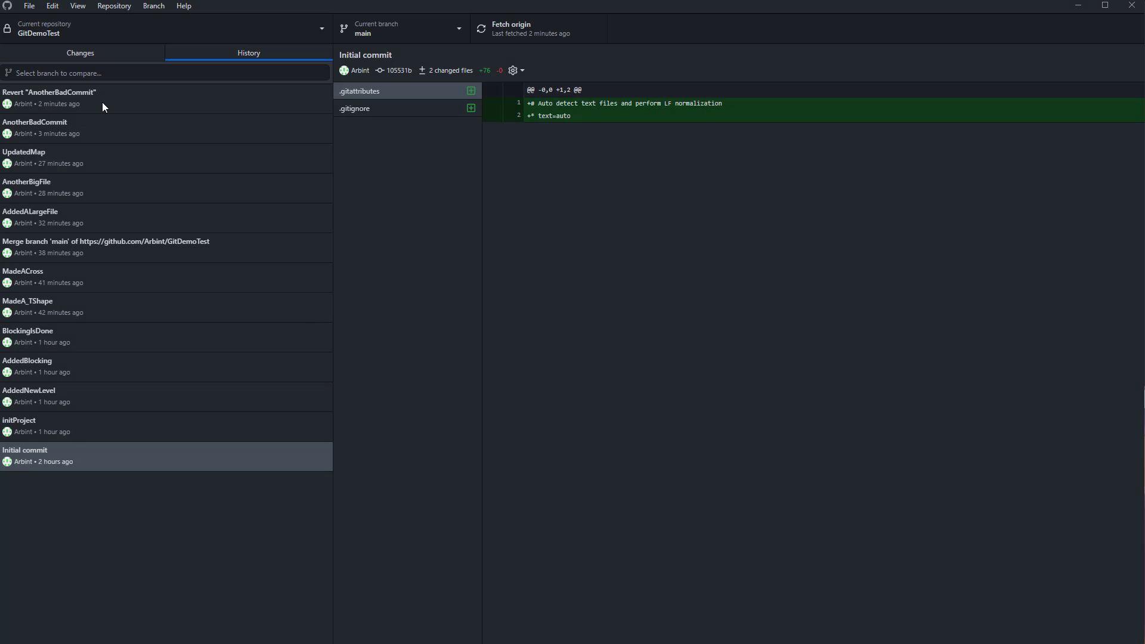
Inspect MadeACross's context menu, then browse the AnotherBigFile, merge, BlockingIsDone and revert commits.
click(42, 277)
right_click(44, 278)
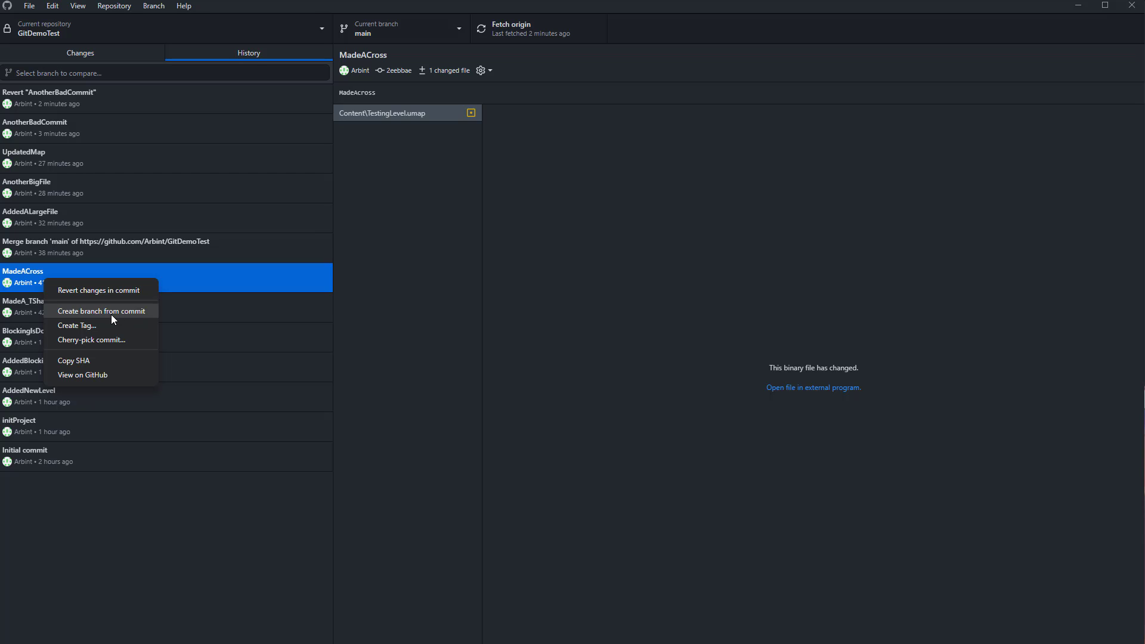
click(52, 335)
click(81, 187)
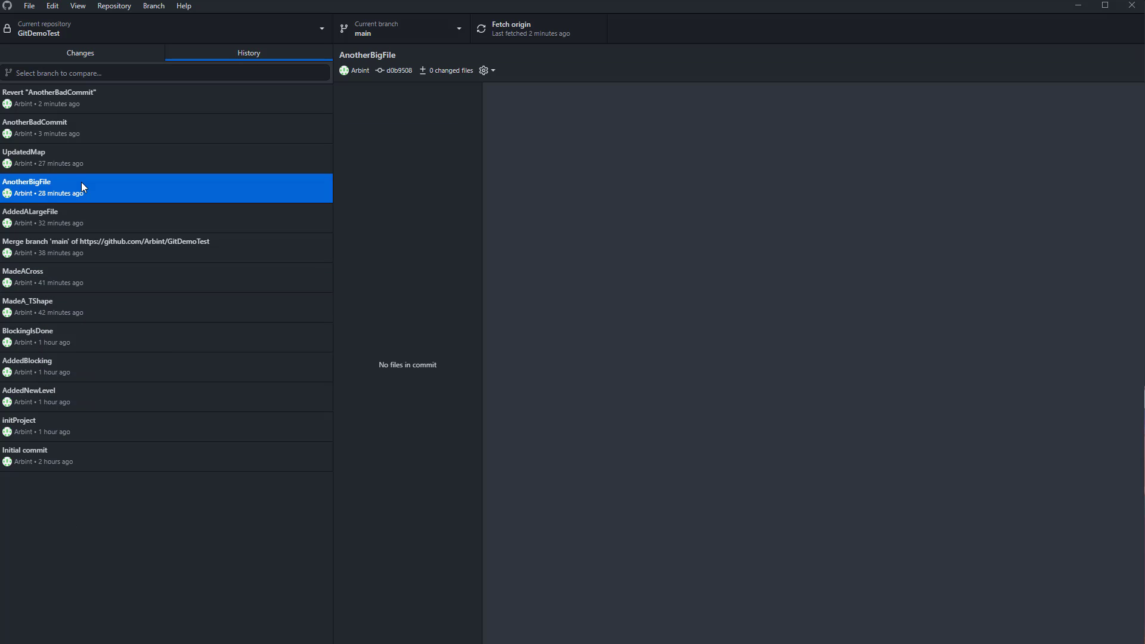
click(76, 247)
click(80, 131)
click(83, 102)
click(88, 248)
click(85, 336)
click(99, 187)
click(95, 246)
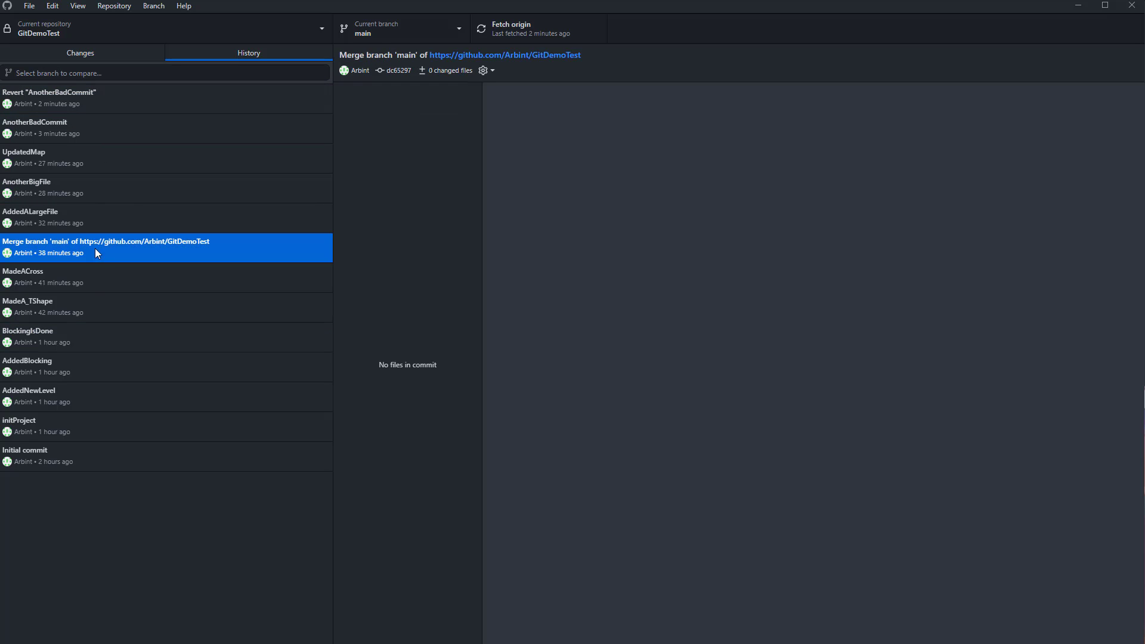
Browse the MadeA_TShape, UpdatedMap, AddedNewLevel, AddedALargeFile and AnotherBadCommit commits.
click(101, 305)
click(111, 154)
click(104, 128)
click(96, 394)
click(106, 160)
click(128, 127)
click(118, 217)
click(119, 183)
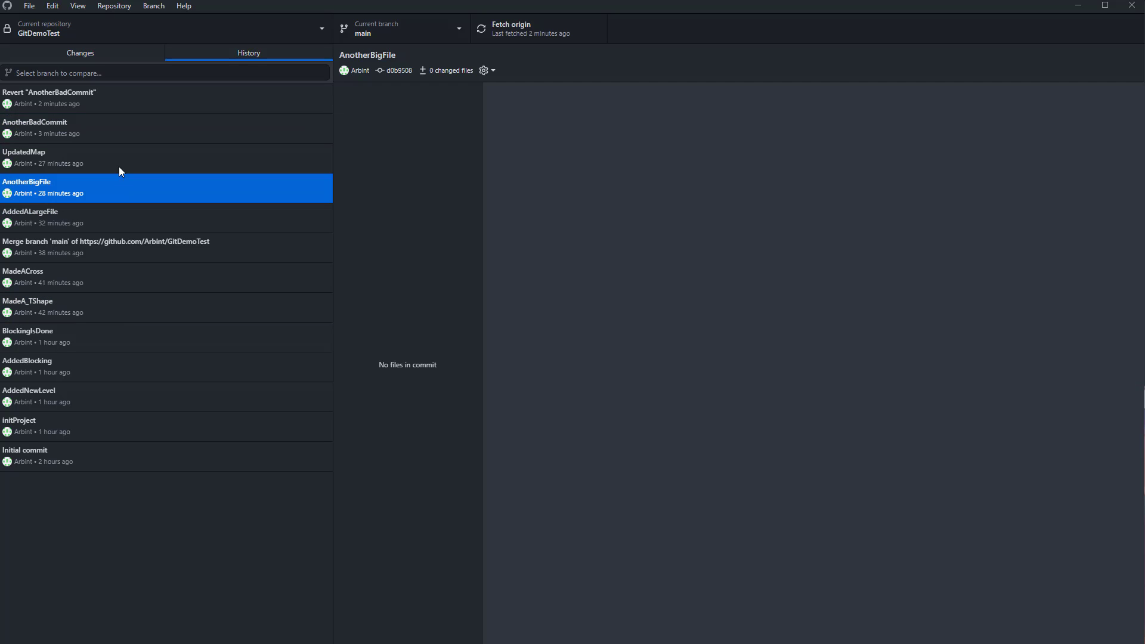
click(118, 128)
click(114, 99)
Recheck AnotherBigFile, MadeACross and BlockingIsDone, ending on the Revert "AnotherBadCommit" details.
click(108, 185)
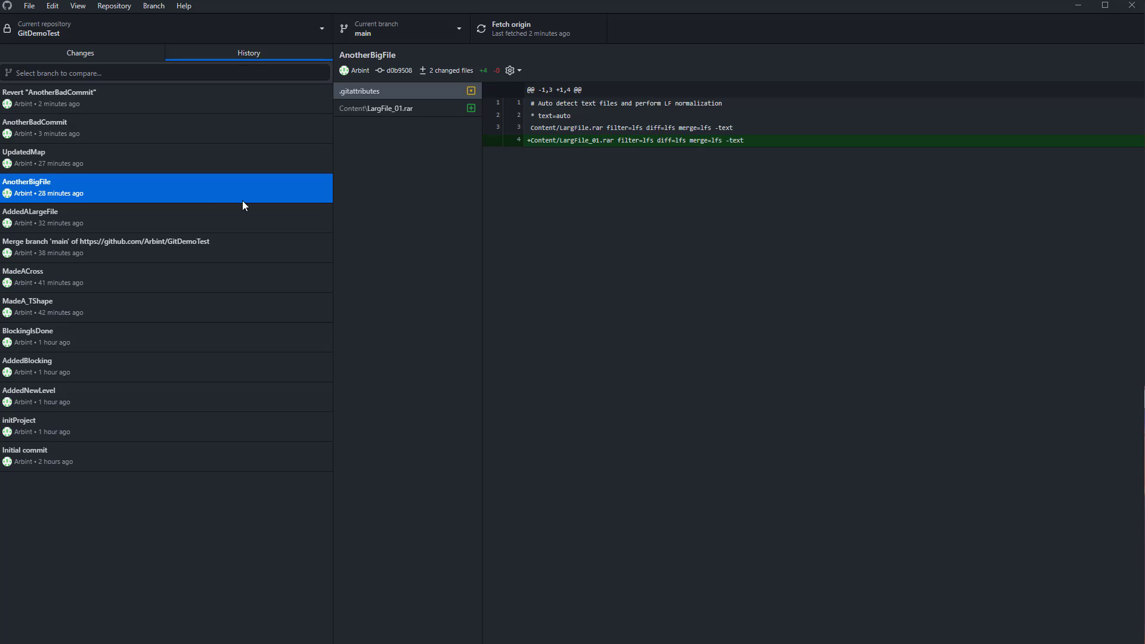
click(97, 307)
click(95, 276)
click(111, 217)
click(82, 332)
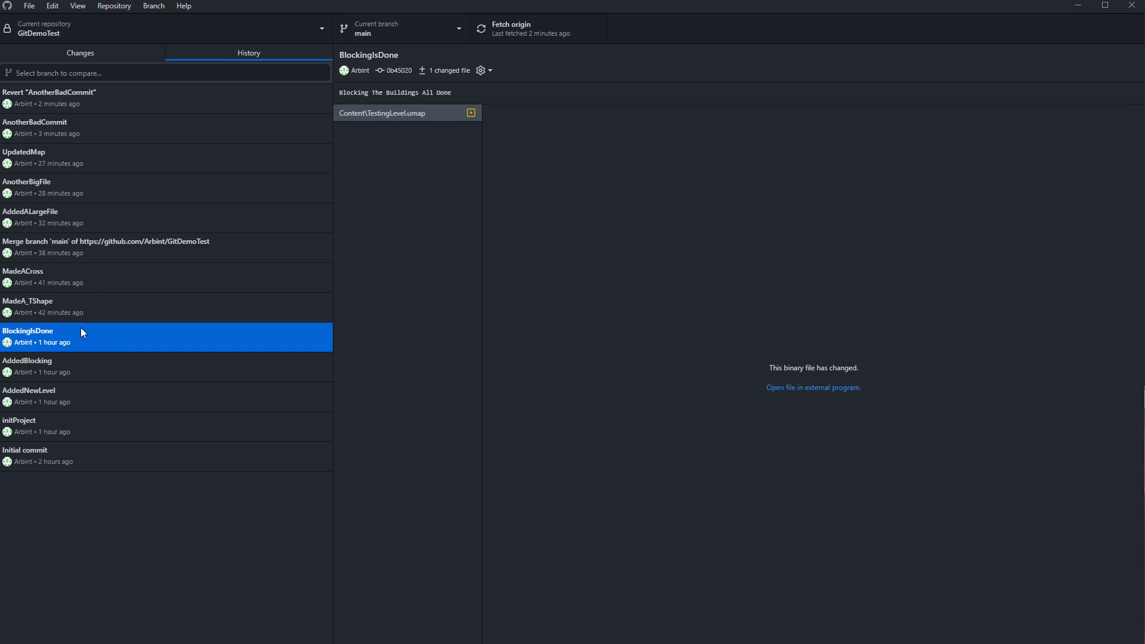
right_click(94, 338)
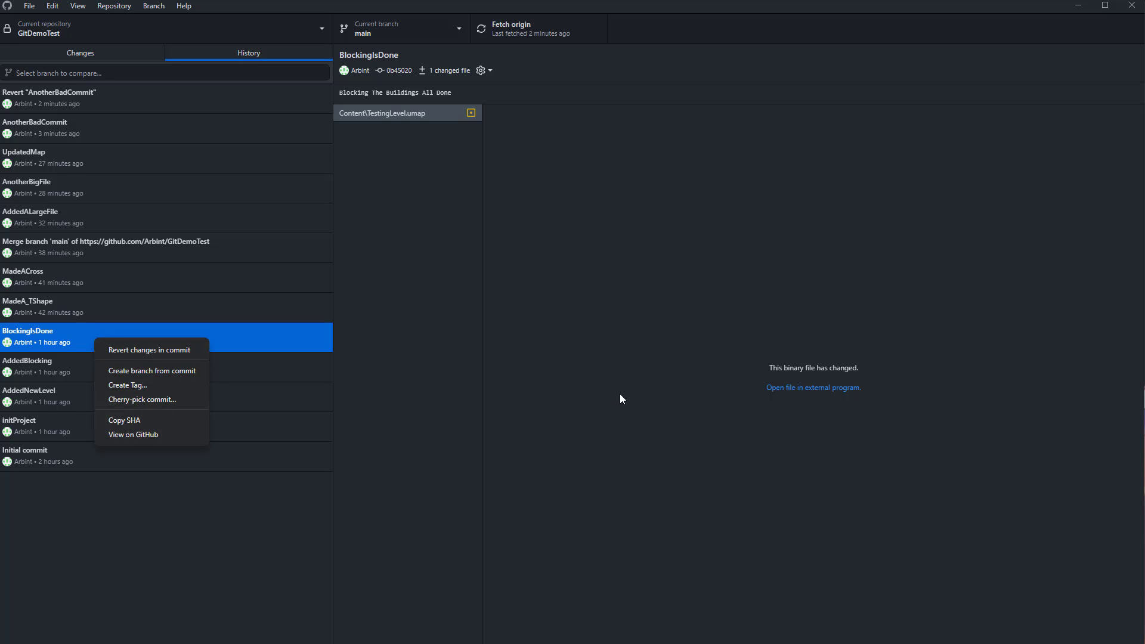
click(55, 95)
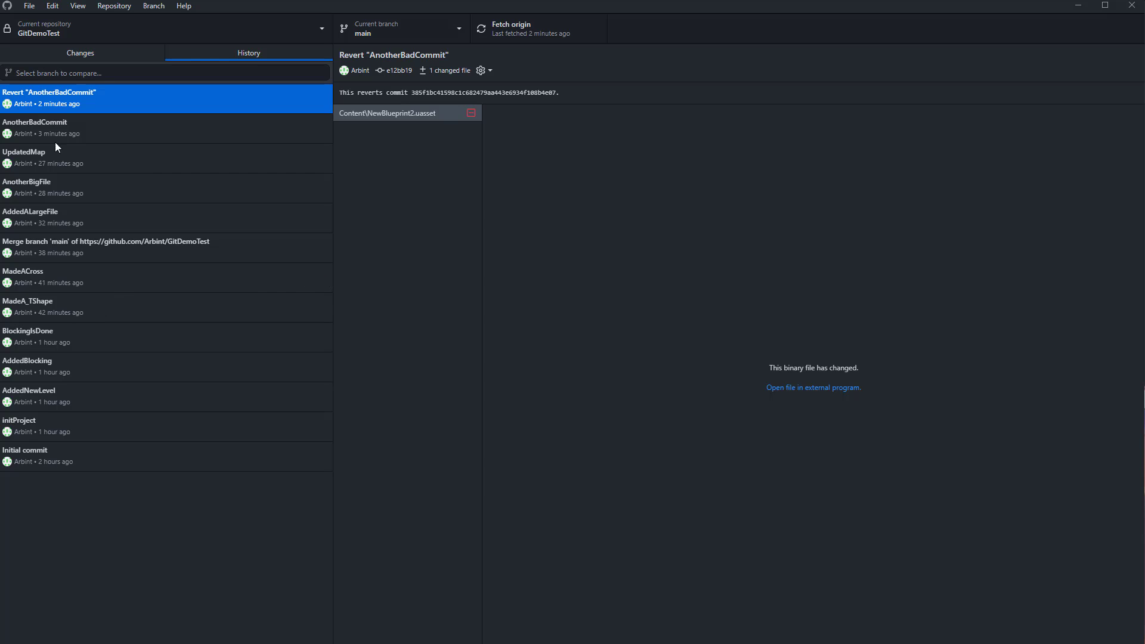
click(80, 124)
click(88, 98)
shift+click(80, 127)
shift+click(73, 154)
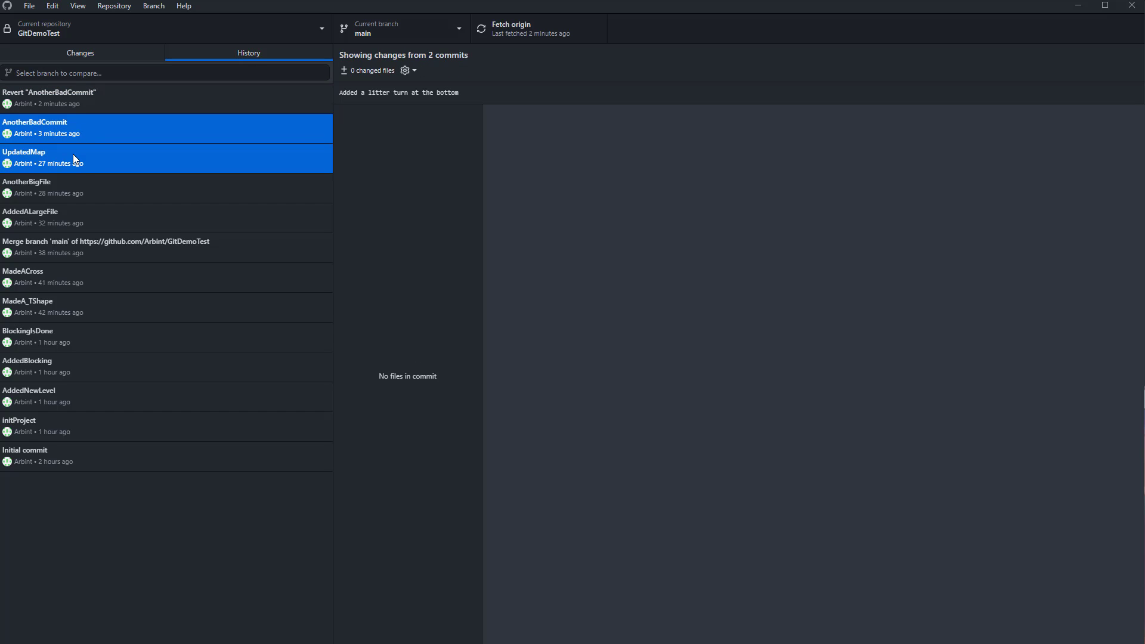
click(91, 99)
shift+click(79, 159)
right_click(109, 138)
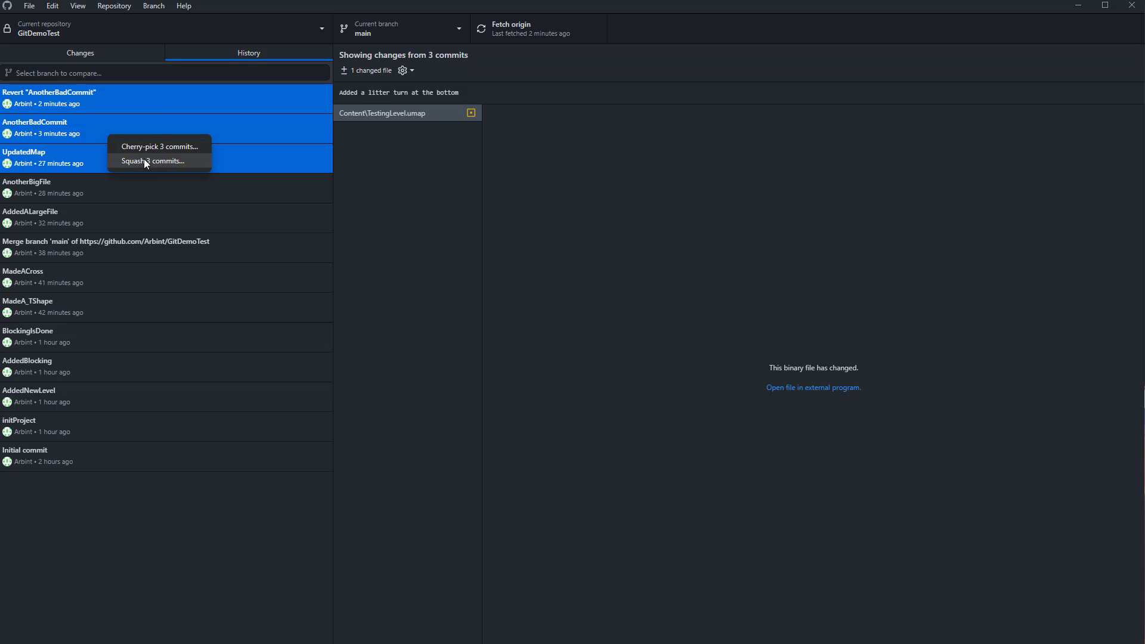
click(391, 189)
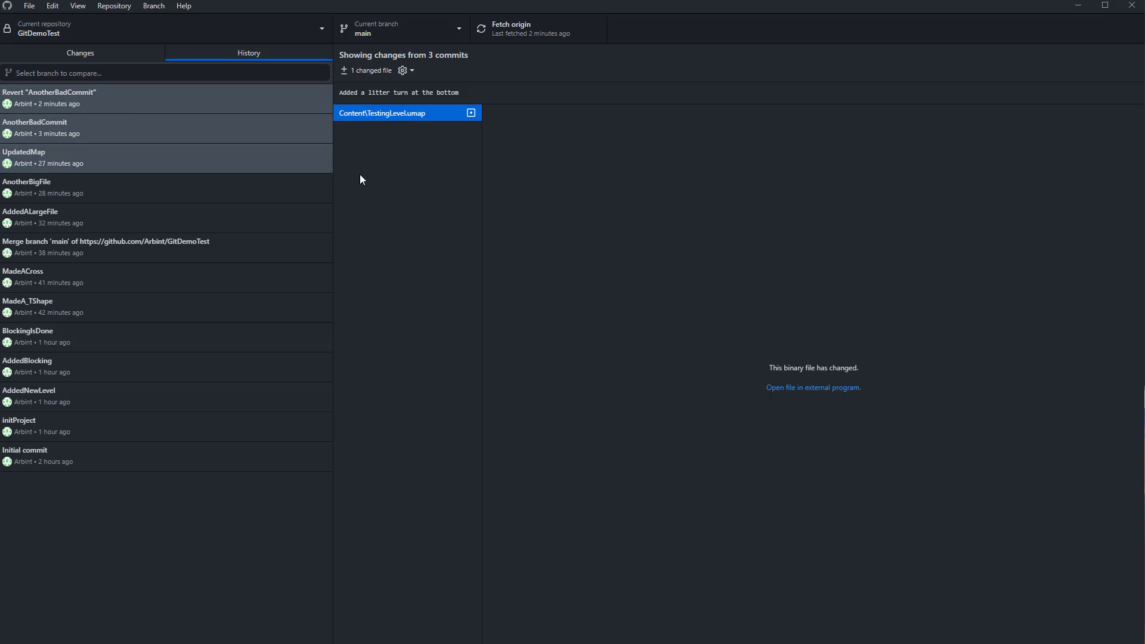
click(123, 98)
right_click(123, 99)
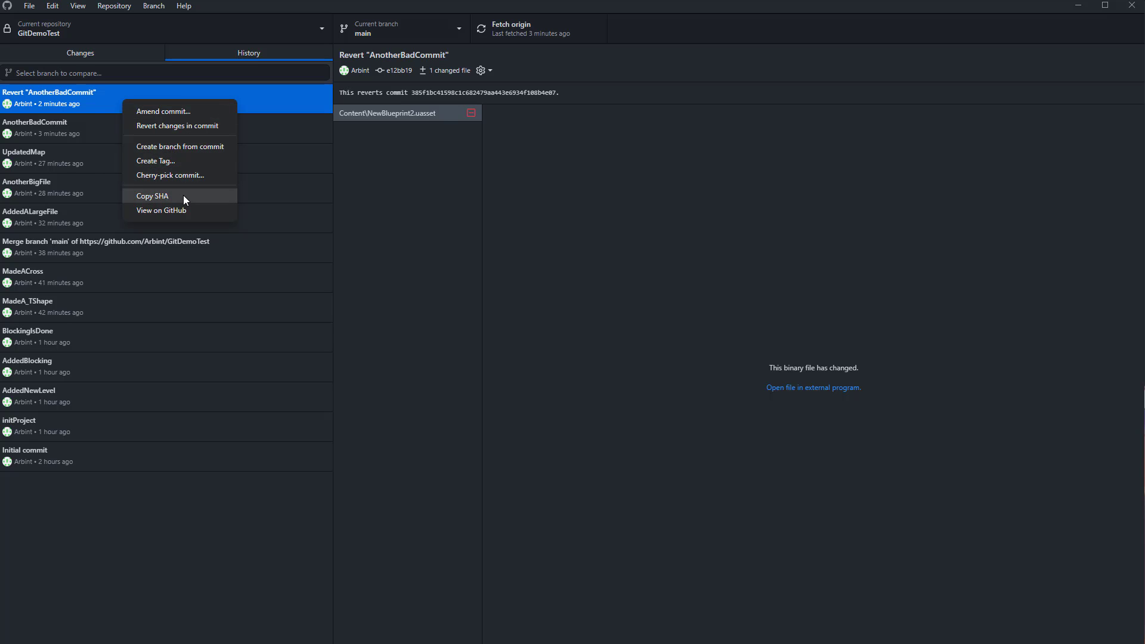
click(188, 530)
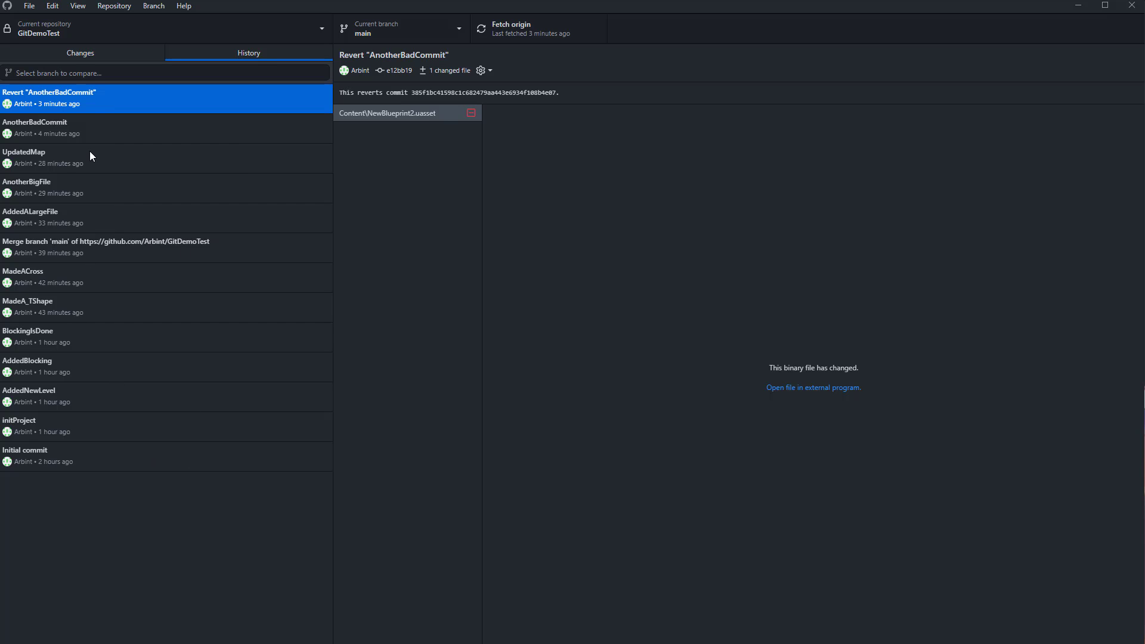
click(568, 300)
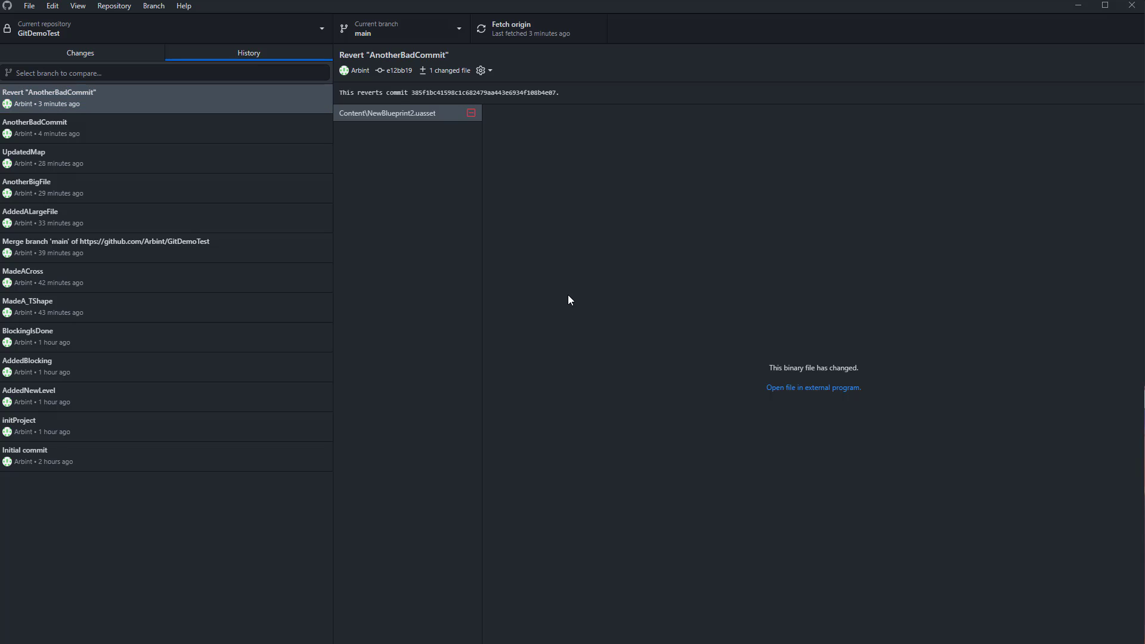
Narrow the commit history and changed-file panes to give the diff more room.
mouse_move(481, 248)
mouse_down()
mouse_move(505, 246)
mouse_move(461, 245)
mouse_move(482, 242)
mouse_up()
drag(331, 199, 253, 195)
mouse_move(401, 183)
mouse_down()
mouse_move(378, 179)
mouse_move(392, 184)
mouse_up()
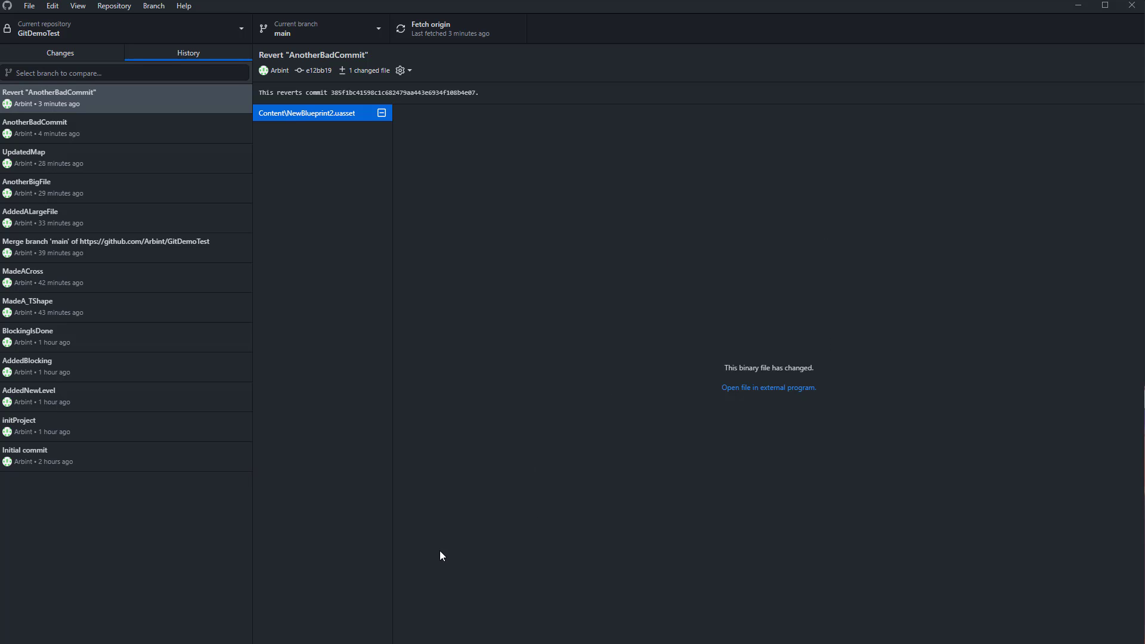
Open and close the Branch menu twice without choosing anything.
click(153, 6)
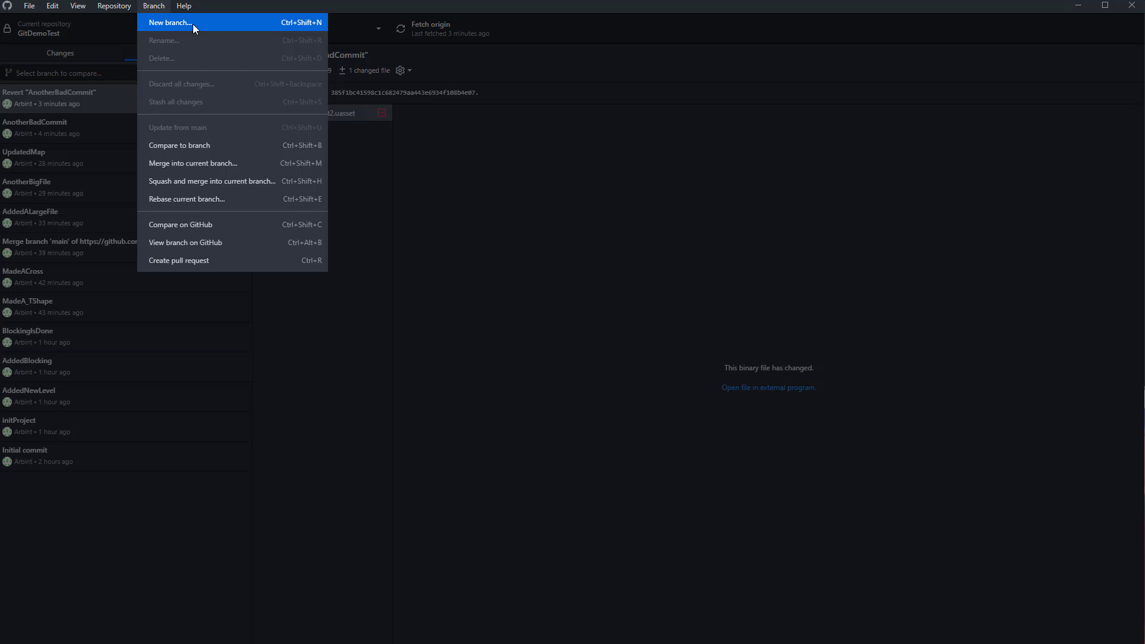
click(603, 202)
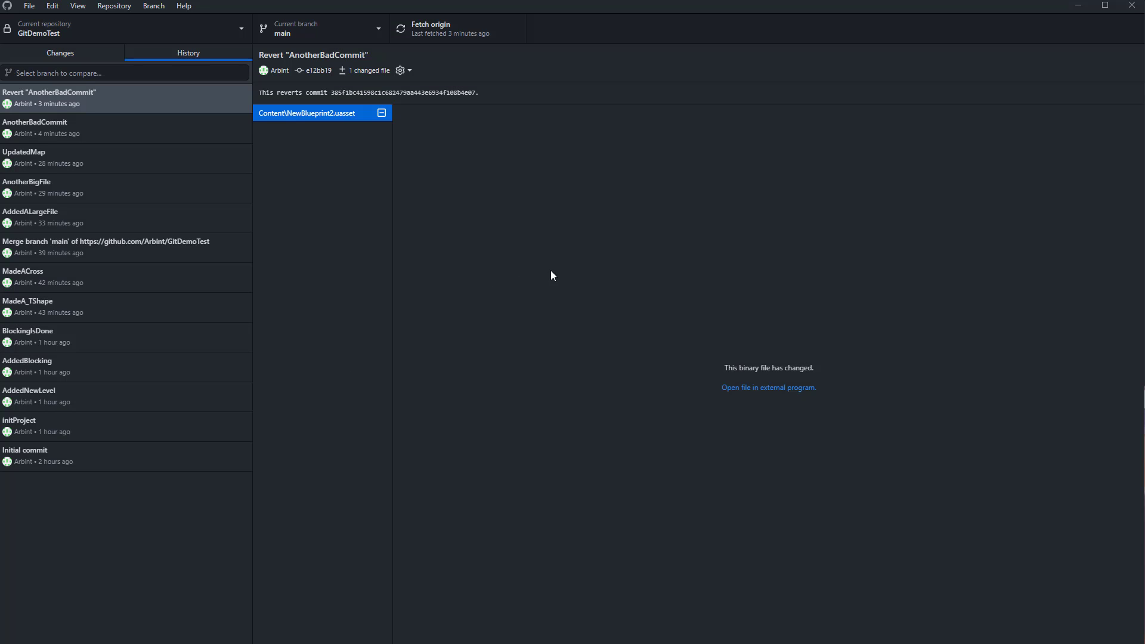
click(162, 8)
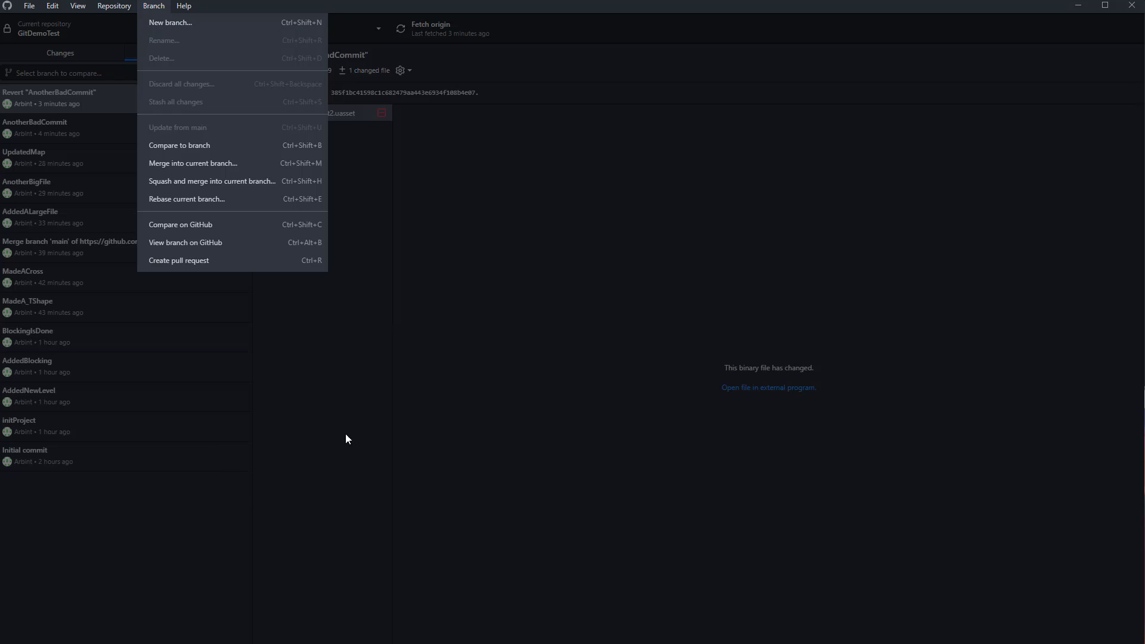
click(592, 471)
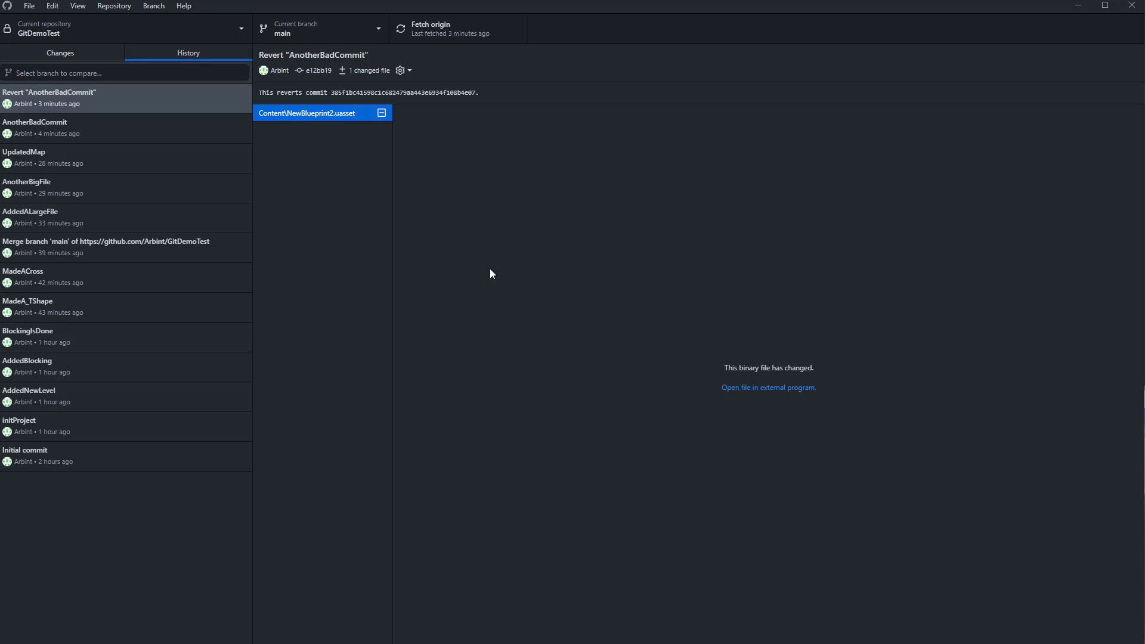
click(505, 385)
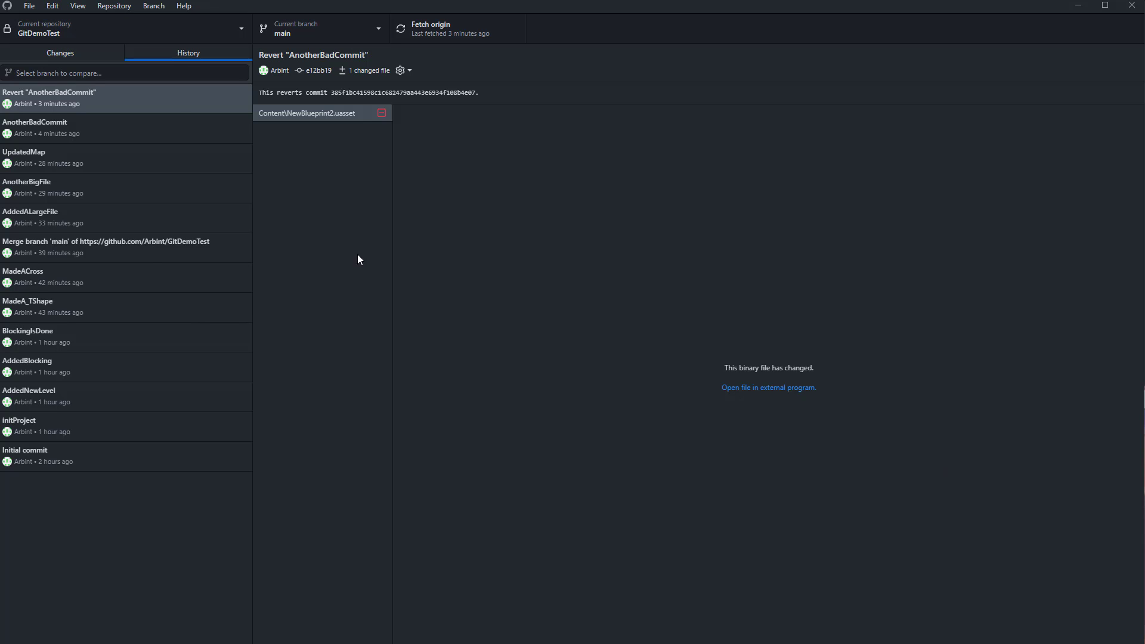
click(114, 6)
Close the Git LFS help console window.
click(645, 231)
key(alt+Tab)
scroll(449, 542, down, 20)
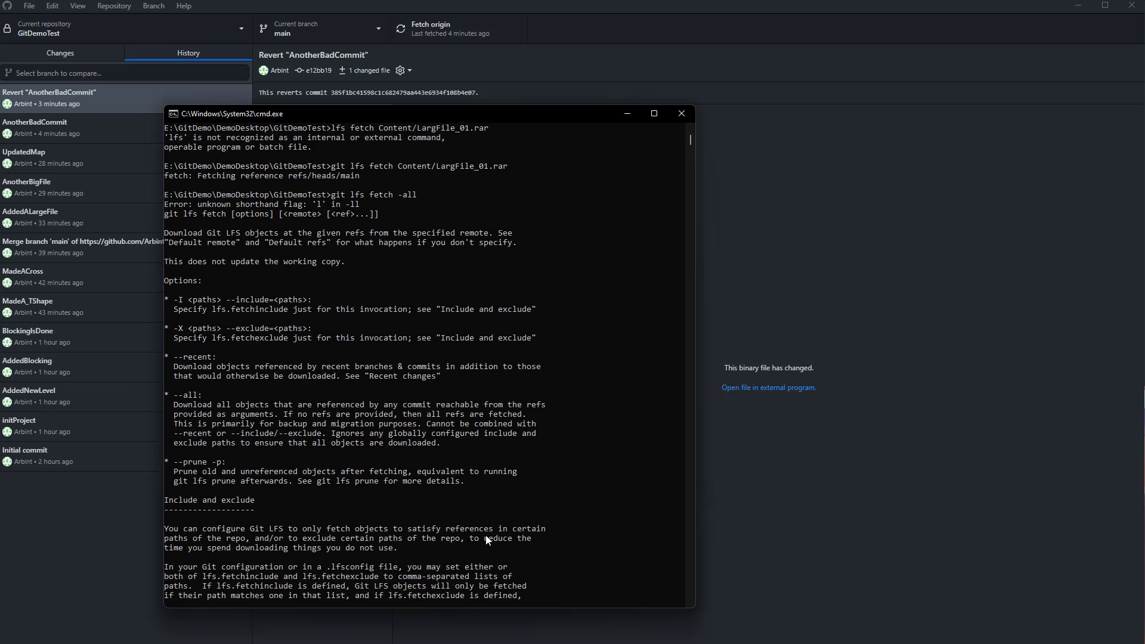
click(681, 114)
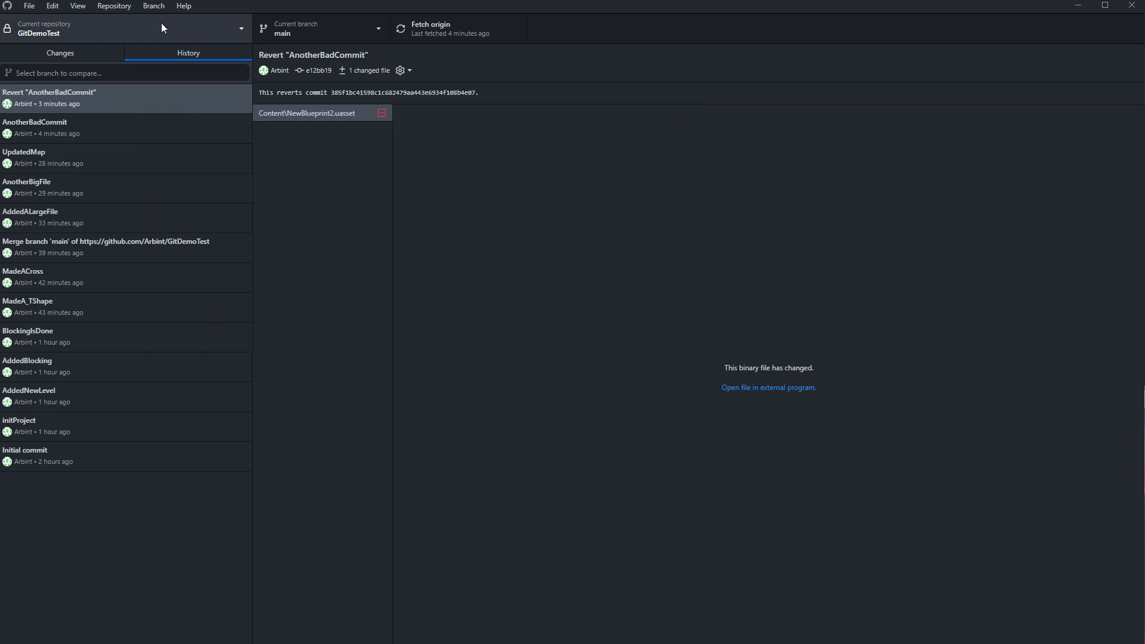
Reposition the remaining console and open the GitDemoTest folder via Repository > Show in Explorer.
click(78, 7)
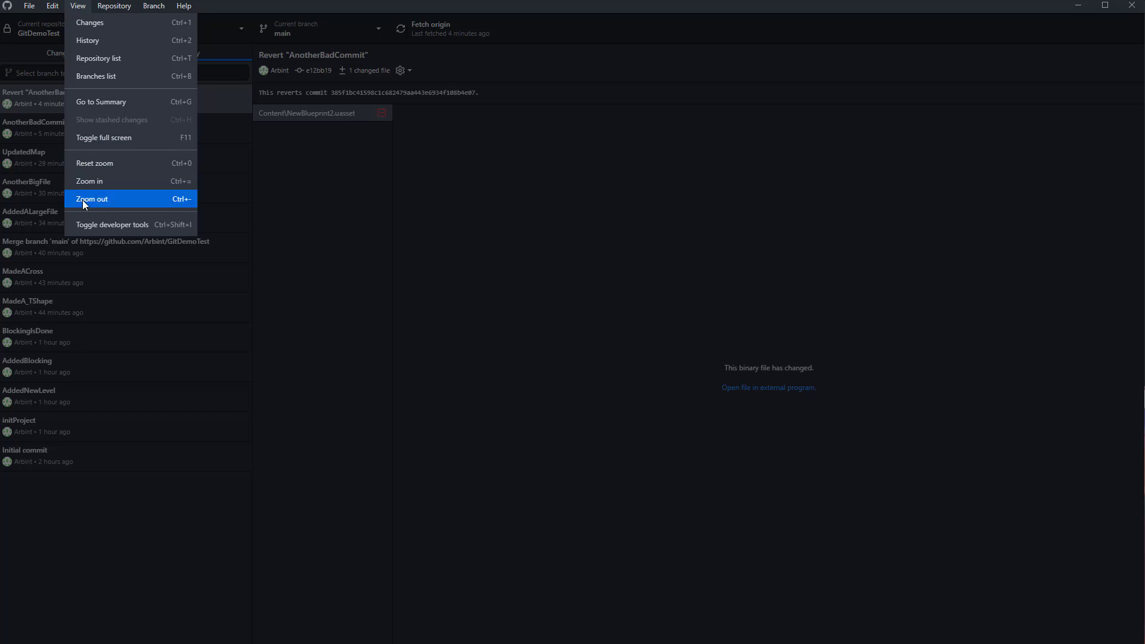
click(533, 241)
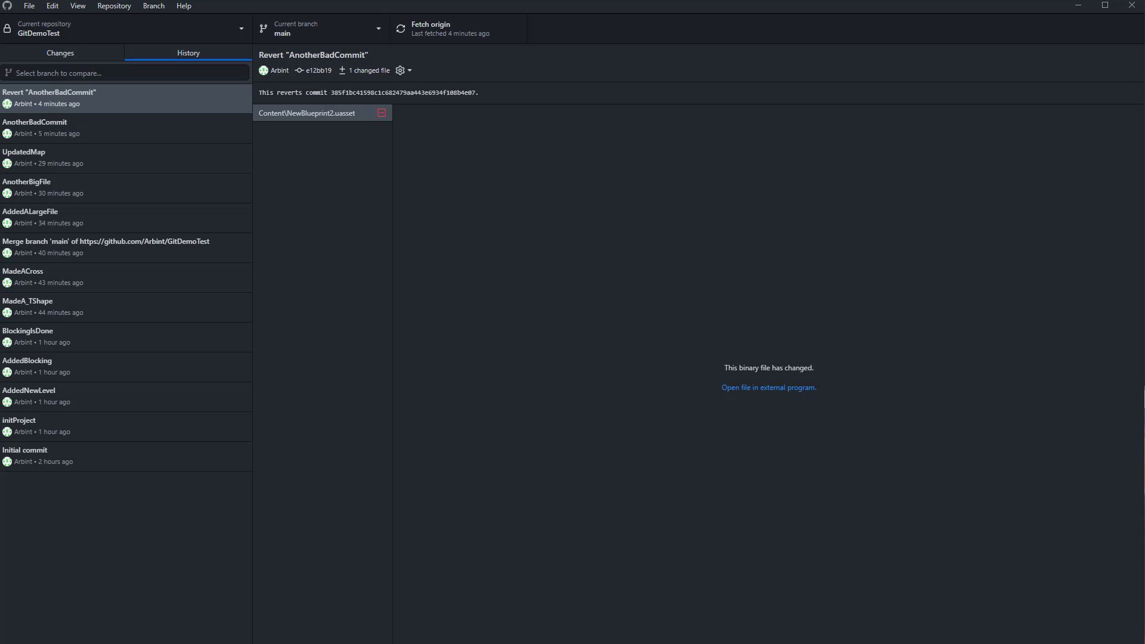
key(alt+Tab)
drag(689, 273, 721, 211)
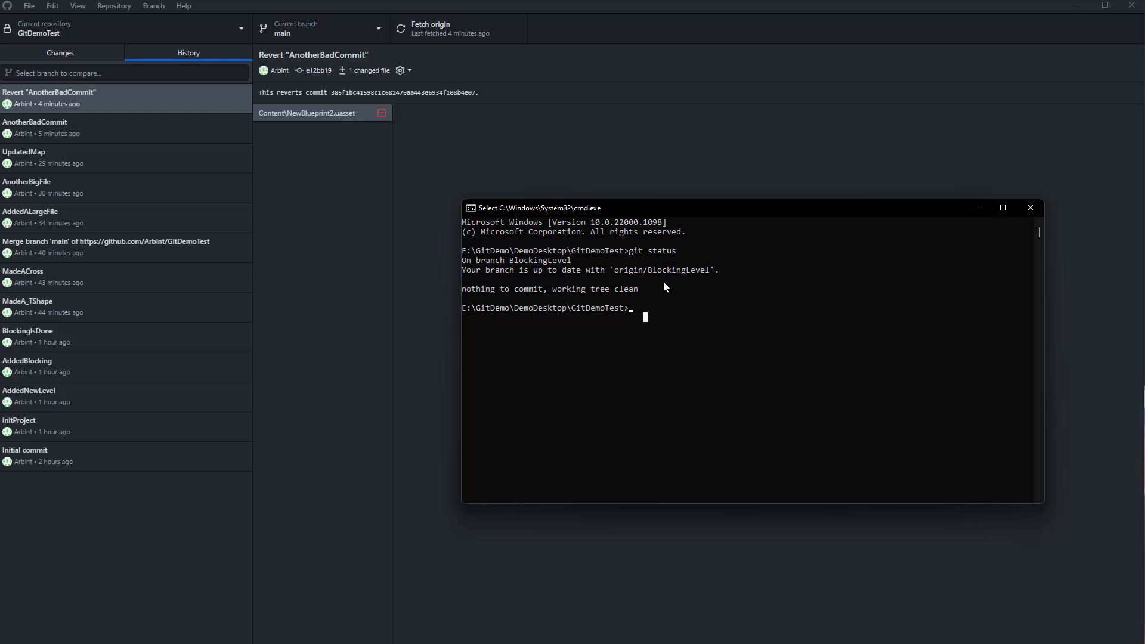
drag(701, 205, 709, 210)
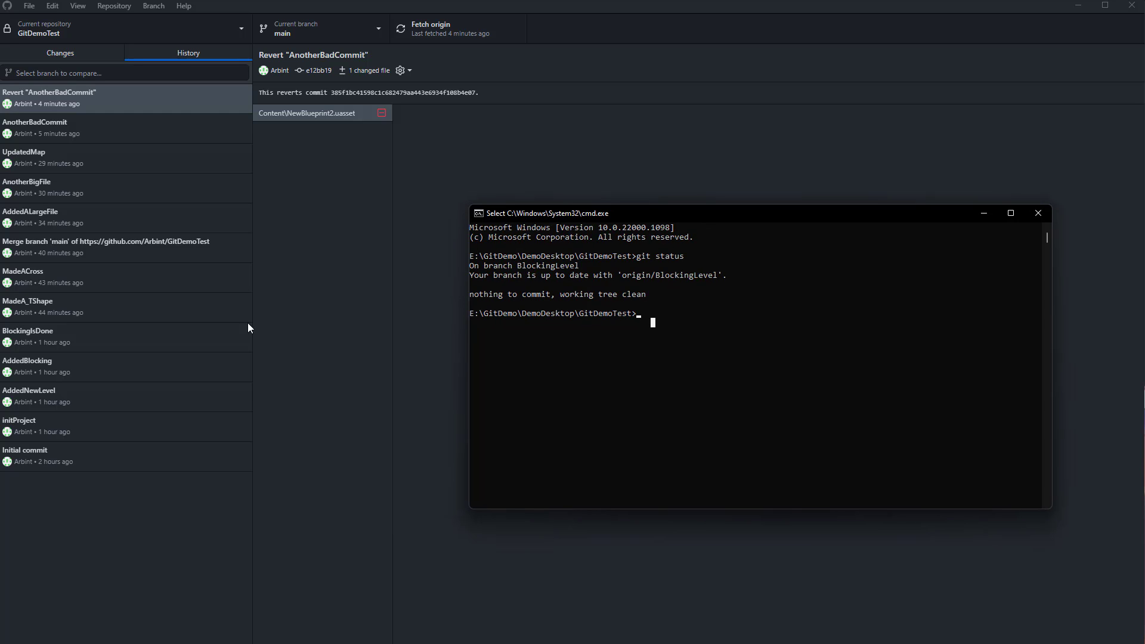
click(114, 6)
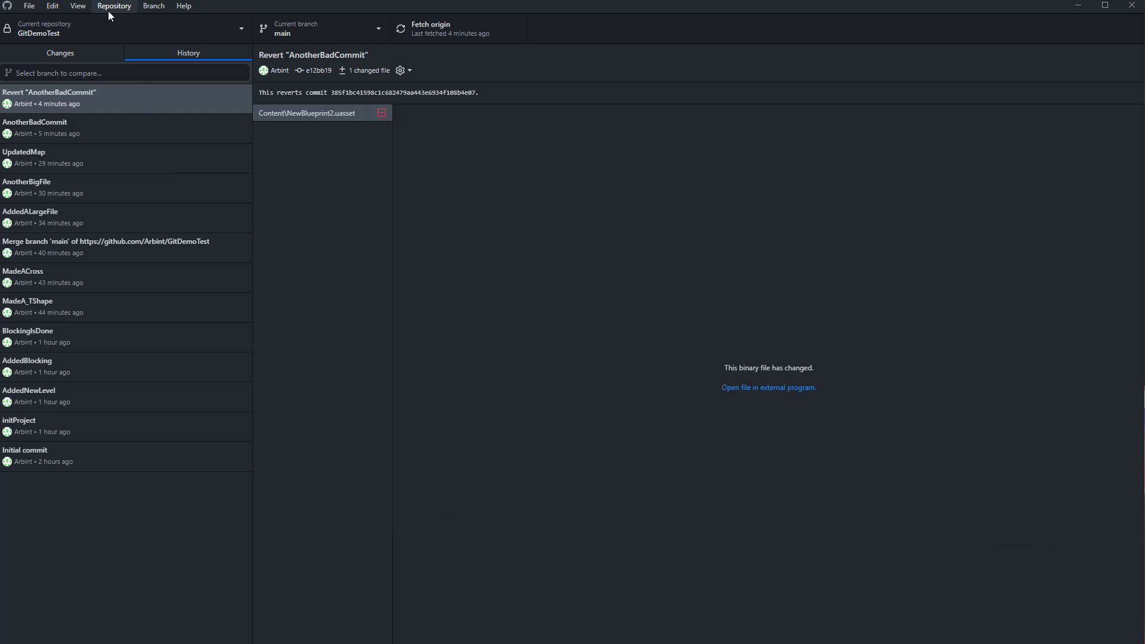
click(139, 120)
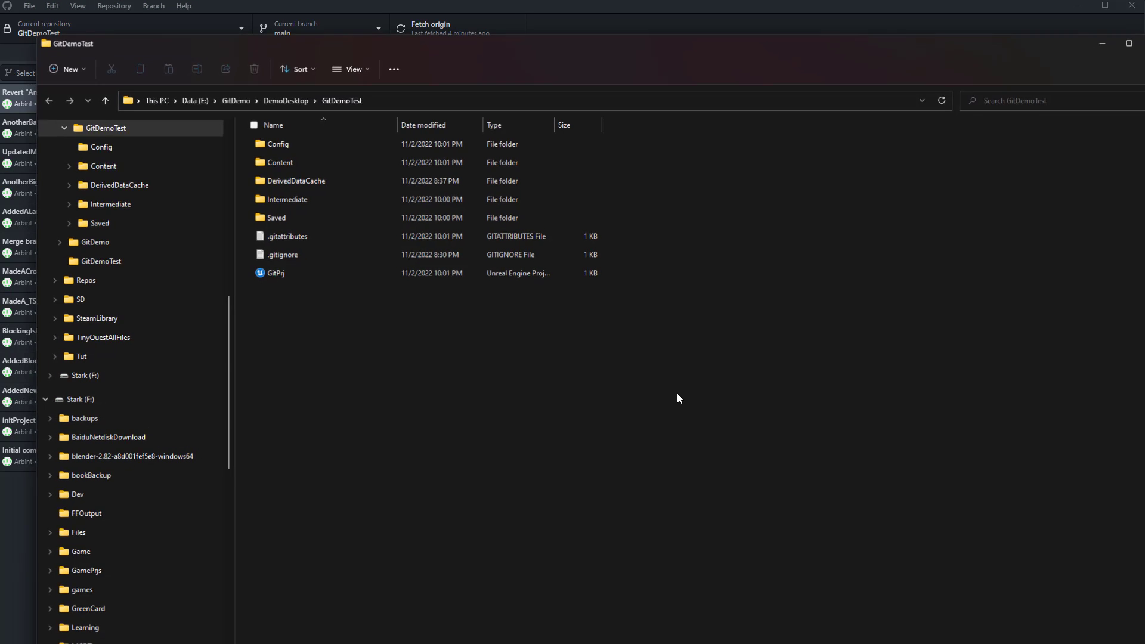
Open the GitPrj project in Unreal Editor and create a material named NewMaterial in Content.
double_click(300, 278)
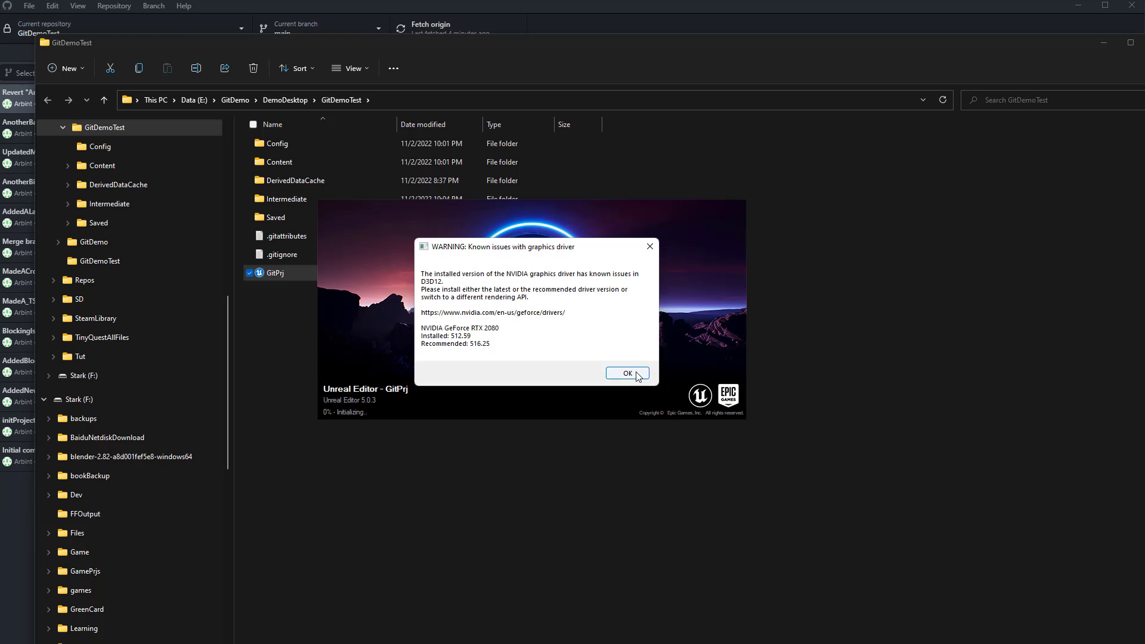
click(627, 373)
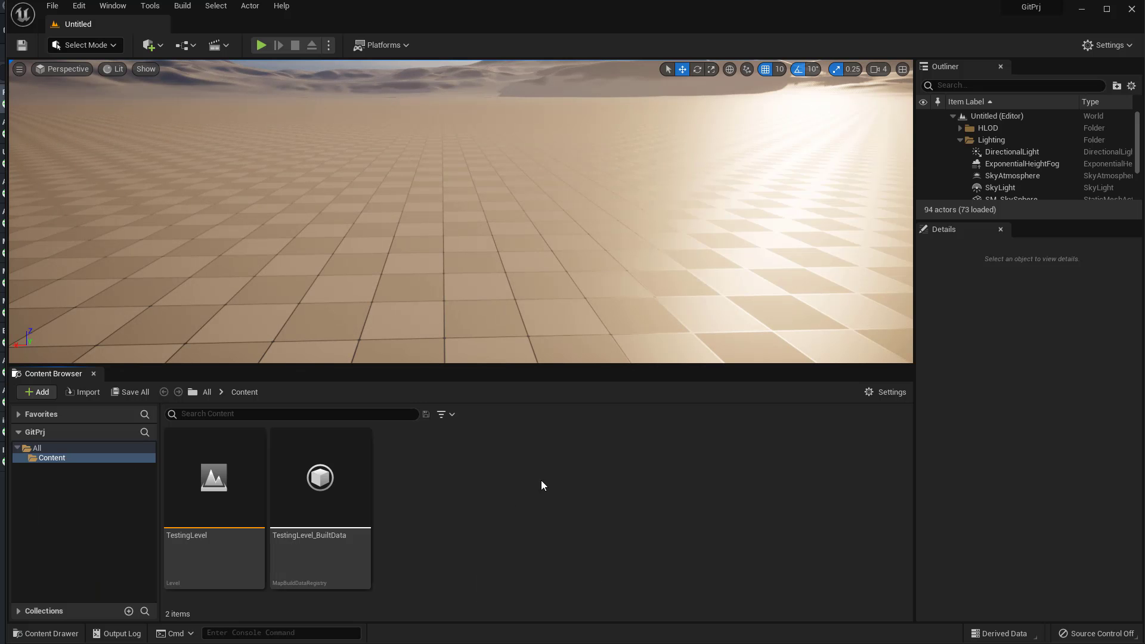
right_click(489, 513)
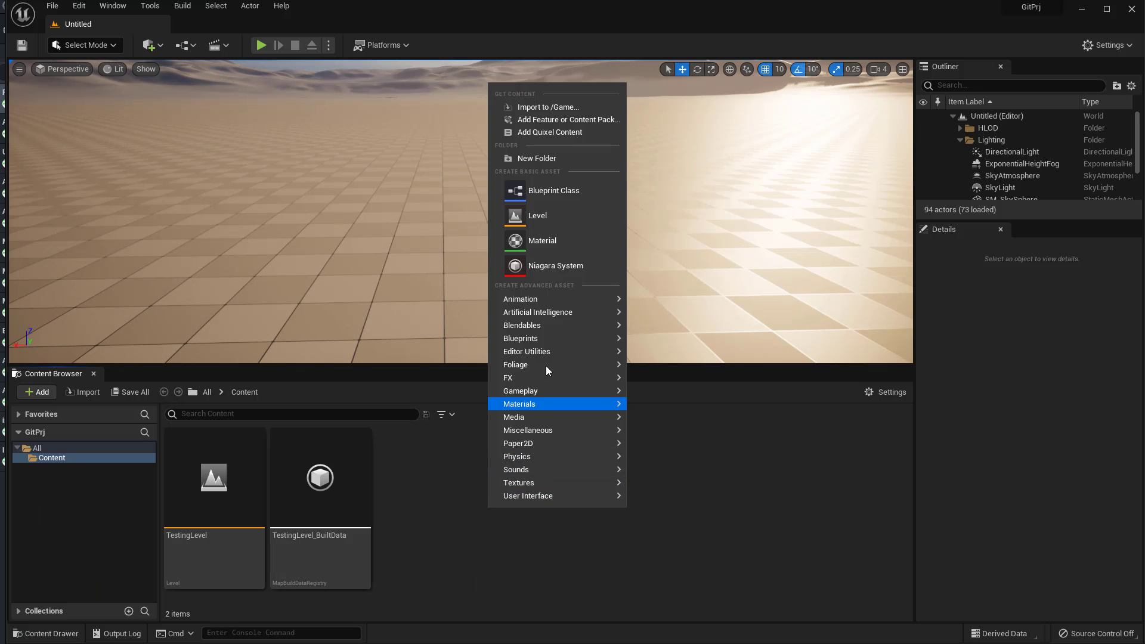
click(553, 241)
click(653, 512)
Open Command Prompt in the GitDemoTest folder via cmd and run git status.
click(1080, 10)
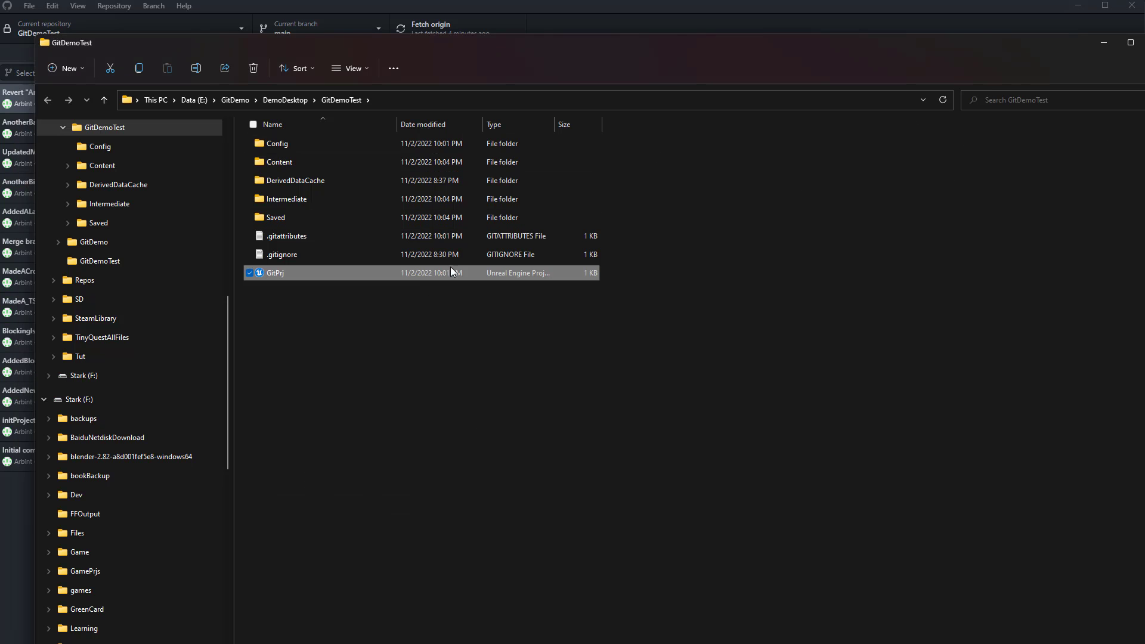
click(467, 101)
text(cmd)
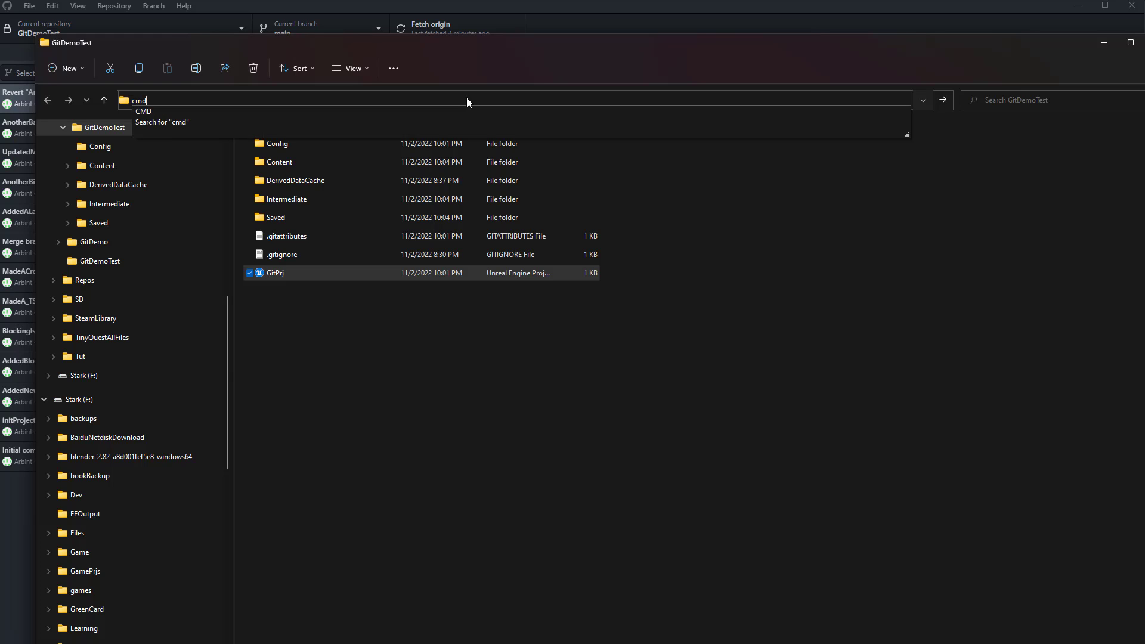
key(Return)
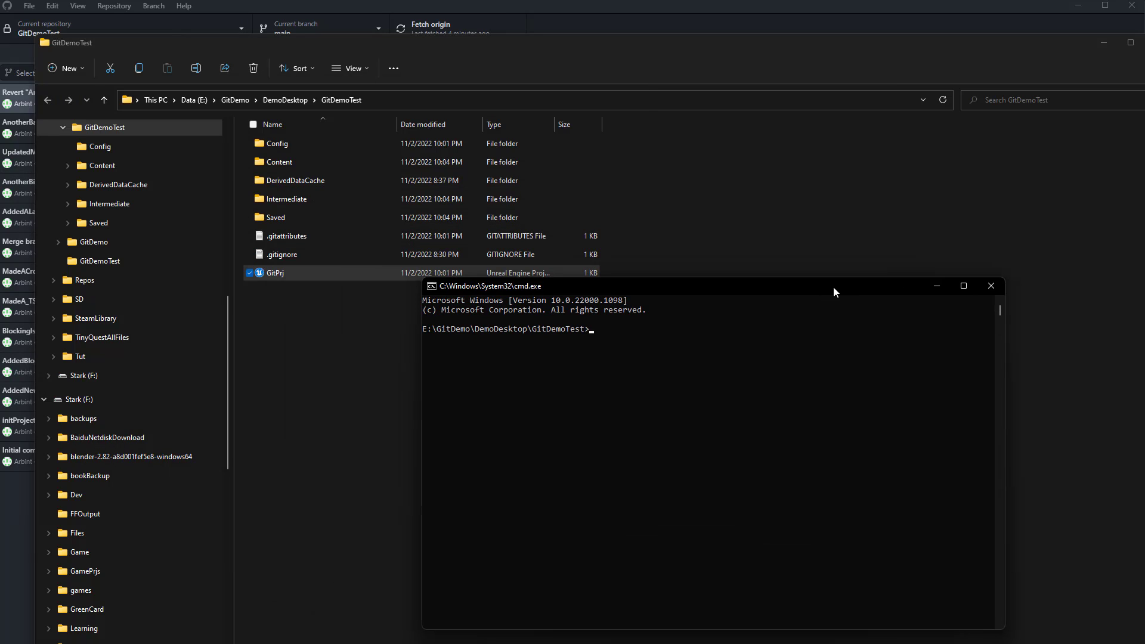
text(it status)
key(Return)
Stage all changes with git add -A and commit them as "added a new material".
drag(505, 389, 597, 421)
click(610, 414)
text(git add -A)
key(Return)
text(git commit -m "")
key(Escape)
text(added a new material)
key(Return)
Push the commit to origin with git push and view the history with git log.
text(git push)
key(Return)
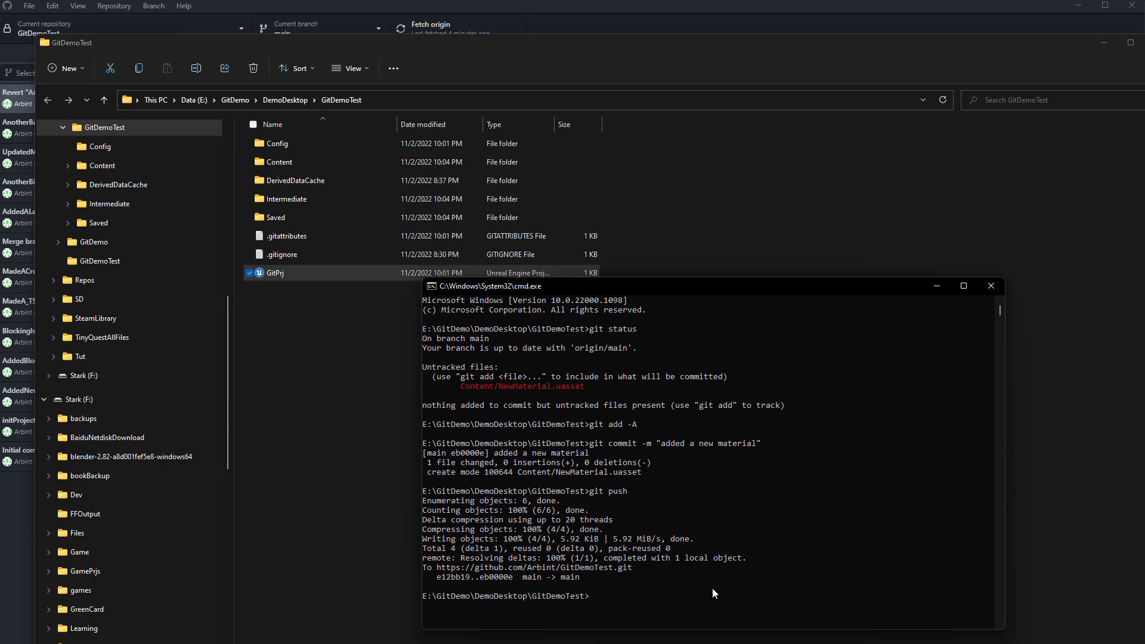
text(git log)
key(Return)
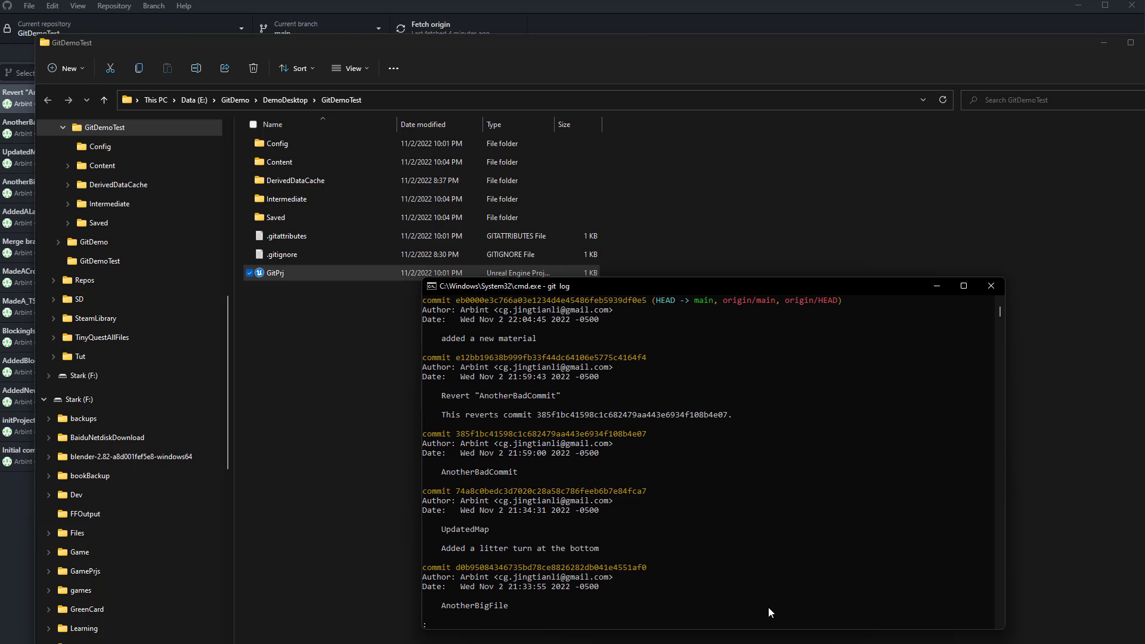
Quit the log and list commits with git log --oneline, copying hash 7846dbd.
text(qgit log --oneline)
key(Return)
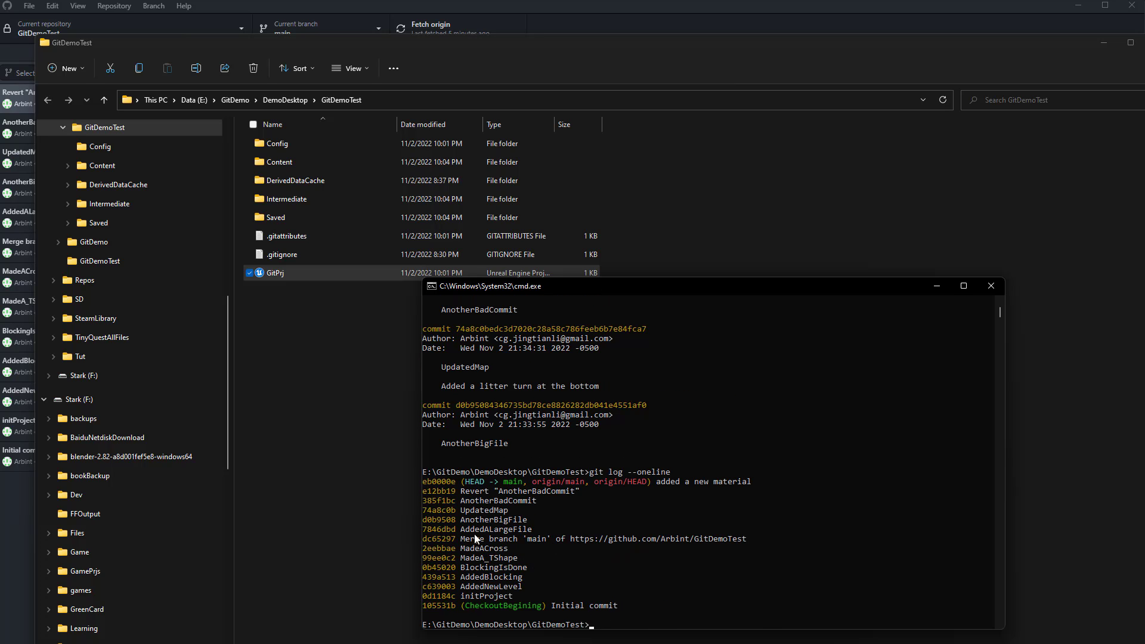
scroll(484, 538, down, 1)
drag(455, 501, 424, 501)
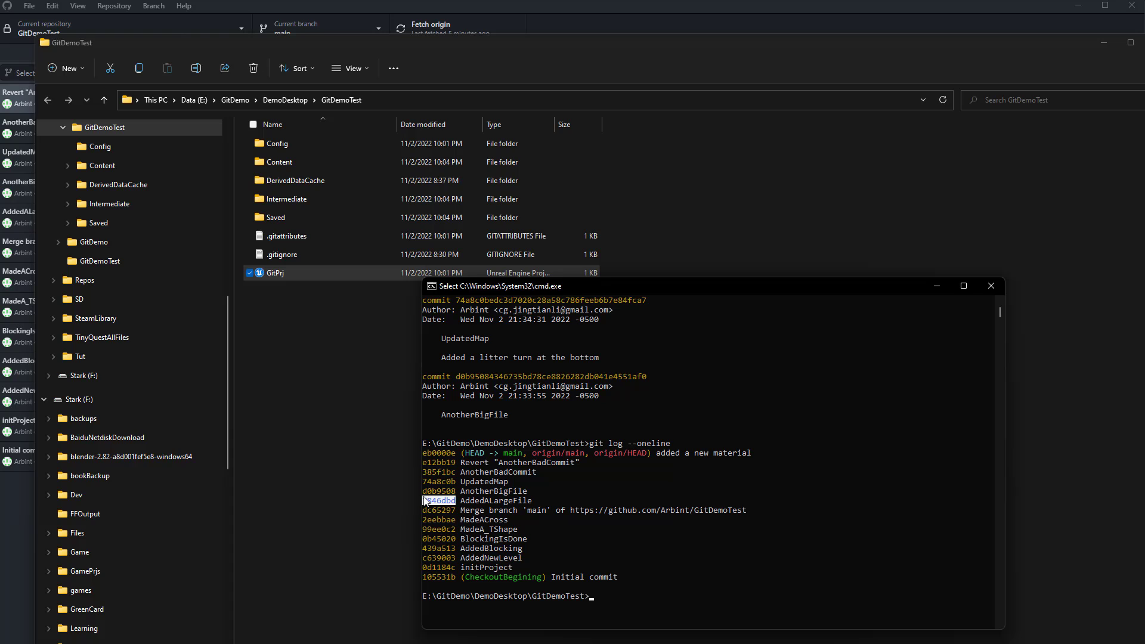
right_click(598, 595)
Enter git revert followed by the copied latest commit hash eb0000e.
drag(455, 453, 424, 453)
right_click(674, 590)
text(git revert)
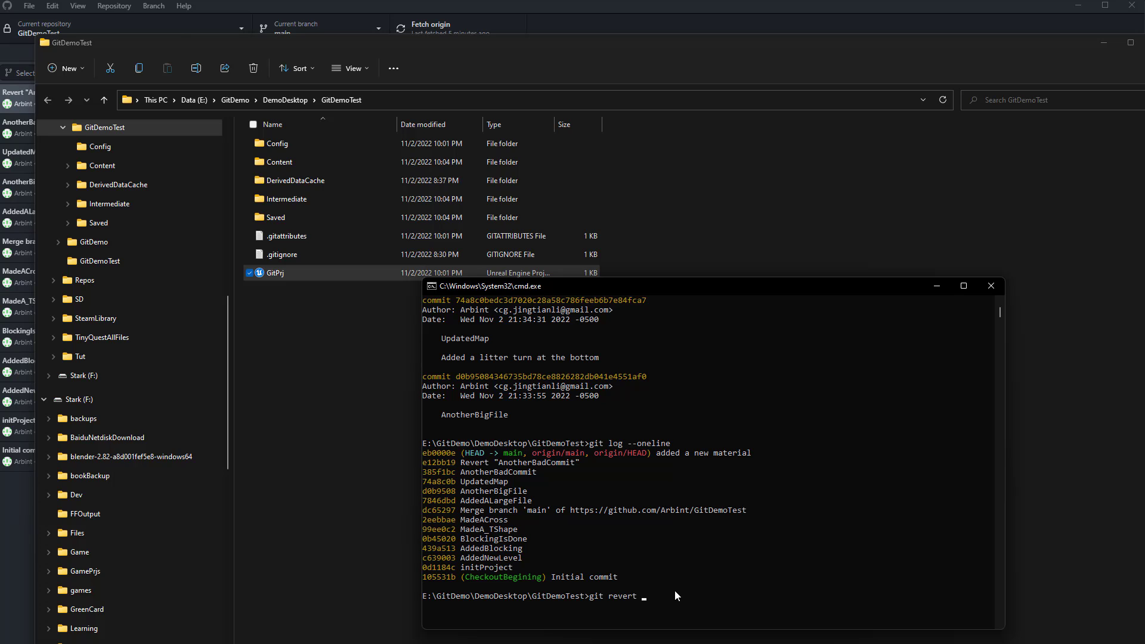
drag(456, 452, 424, 453)
key(ctrl+c)
right_click(536, 514)
right_click(640, 596)
Run git revert eb0000e and accept the default revert message in vim with :wq.
key(Return)
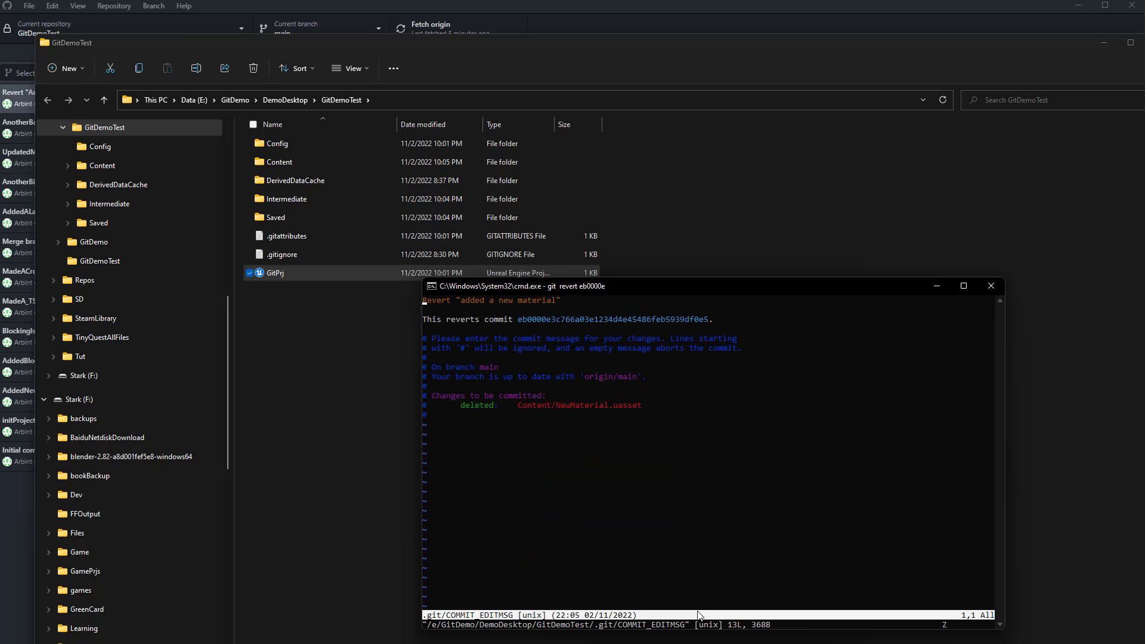
key(shift+z)
text(:)
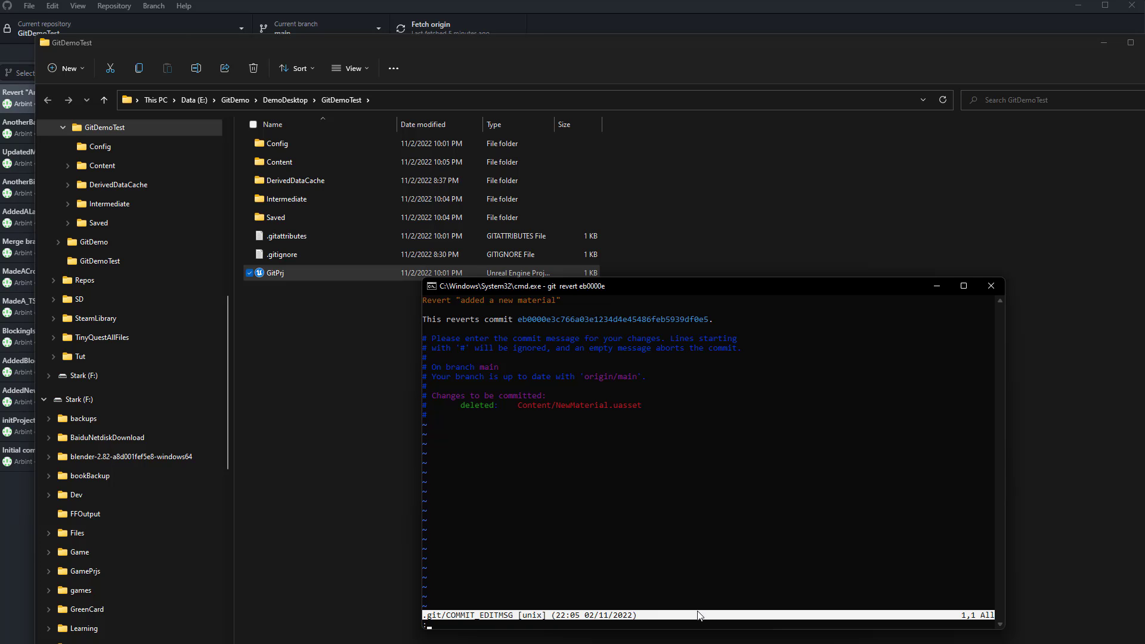
text(wq)
key(Return)
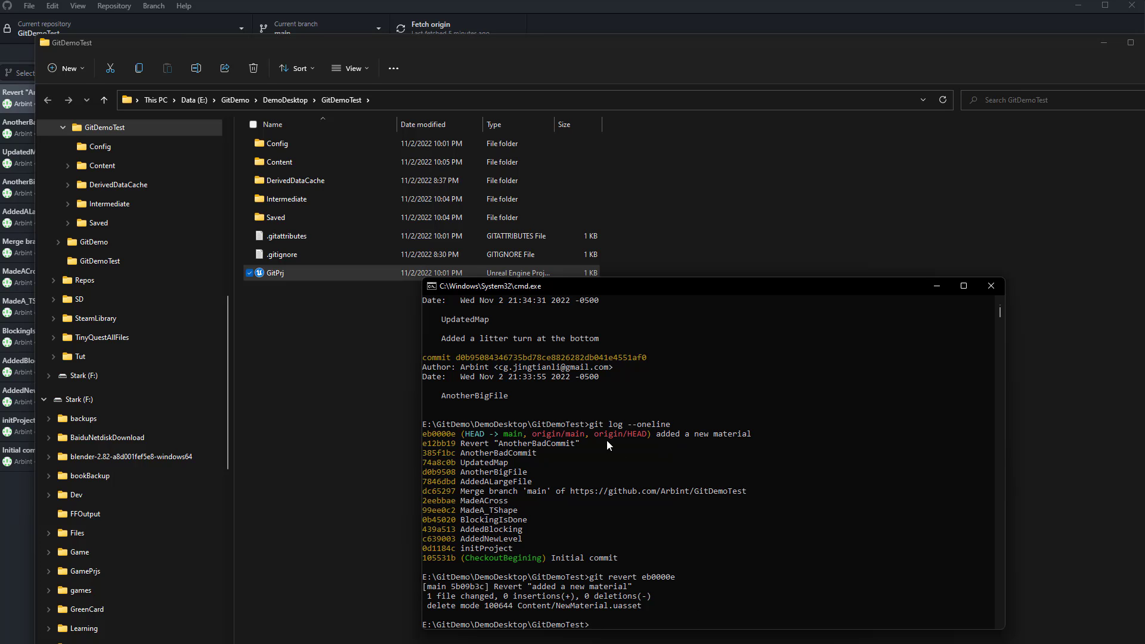
scroll(595, 543, down, 2)
scroll(641, 527, up, 2)
scroll(613, 489, down, 3)
scroll(610, 489, up, 3)
scroll(624, 494, down, 4)
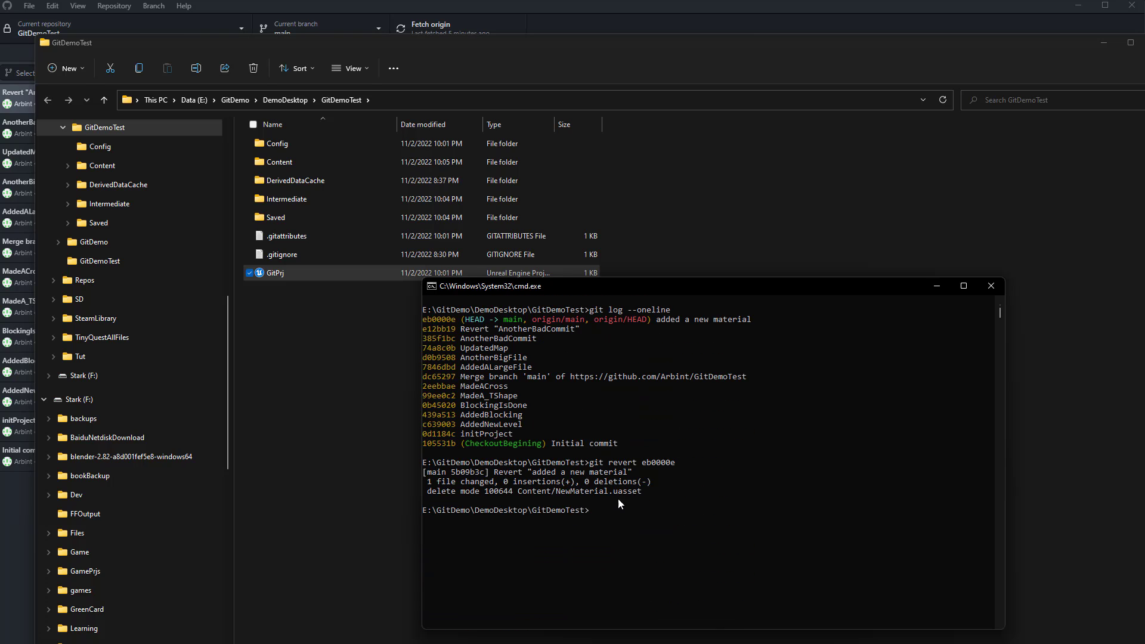
scroll(621, 504, up, 15)
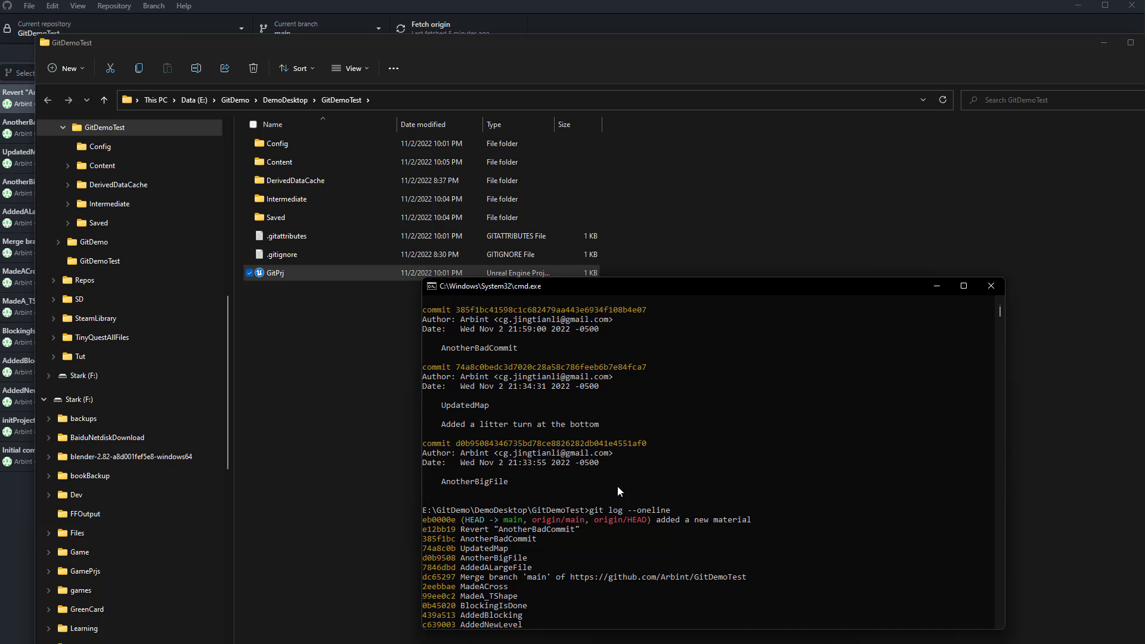
scroll(632, 474, up, 6)
Copy the MadeA_TShape commit hash 99ee0c2 from the one-line log.
drag(778, 284, 862, 64)
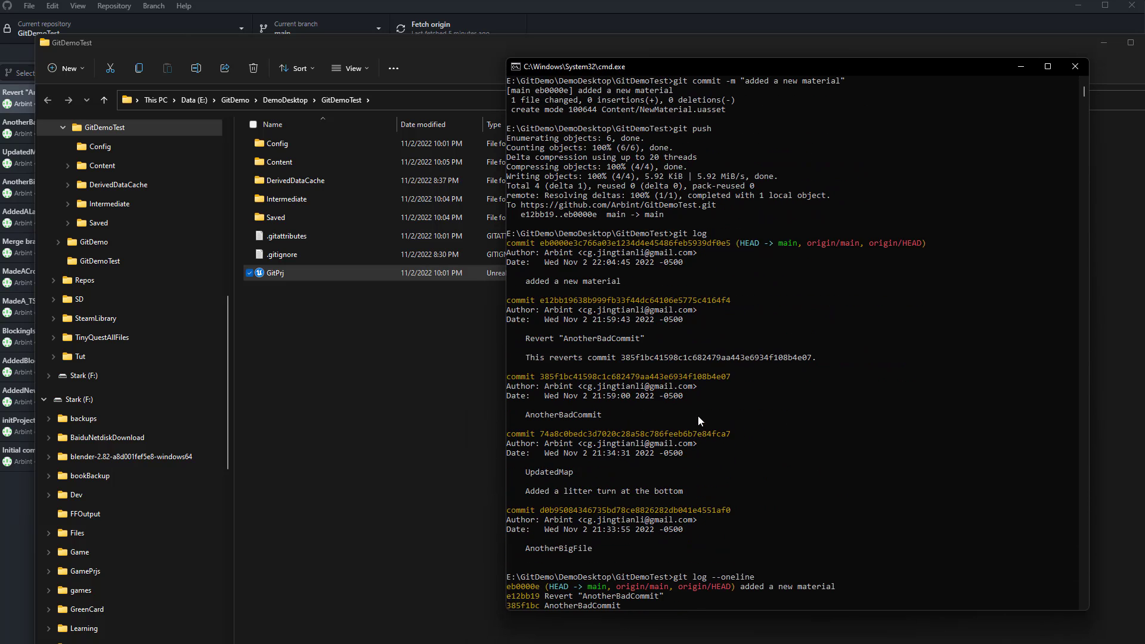
scroll(761, 465, down, 14)
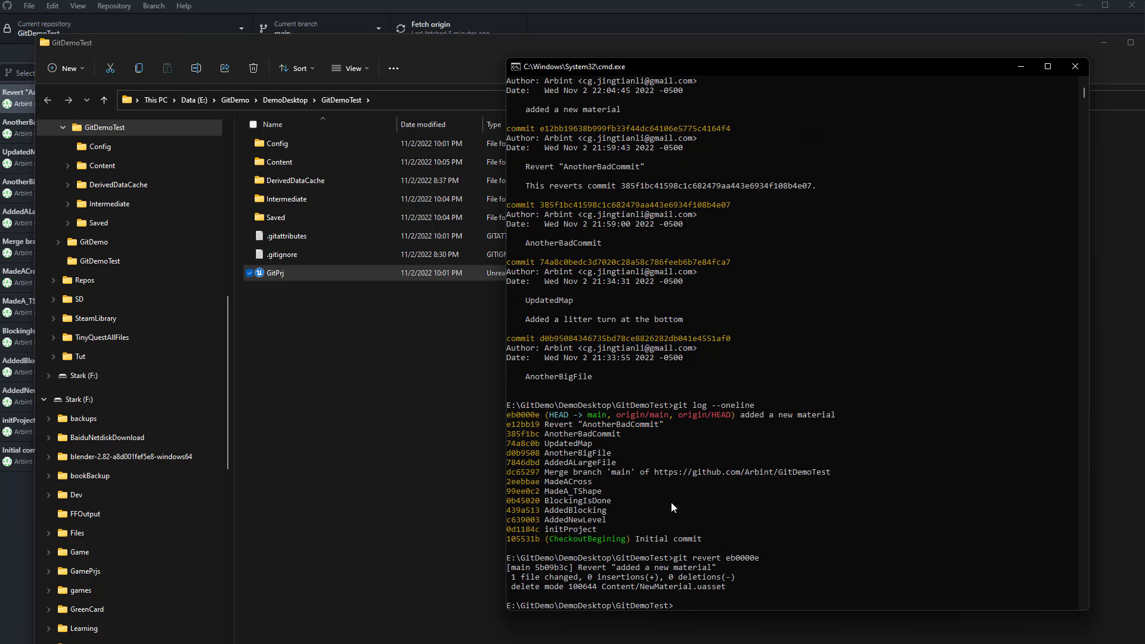
scroll(650, 492, up, 1)
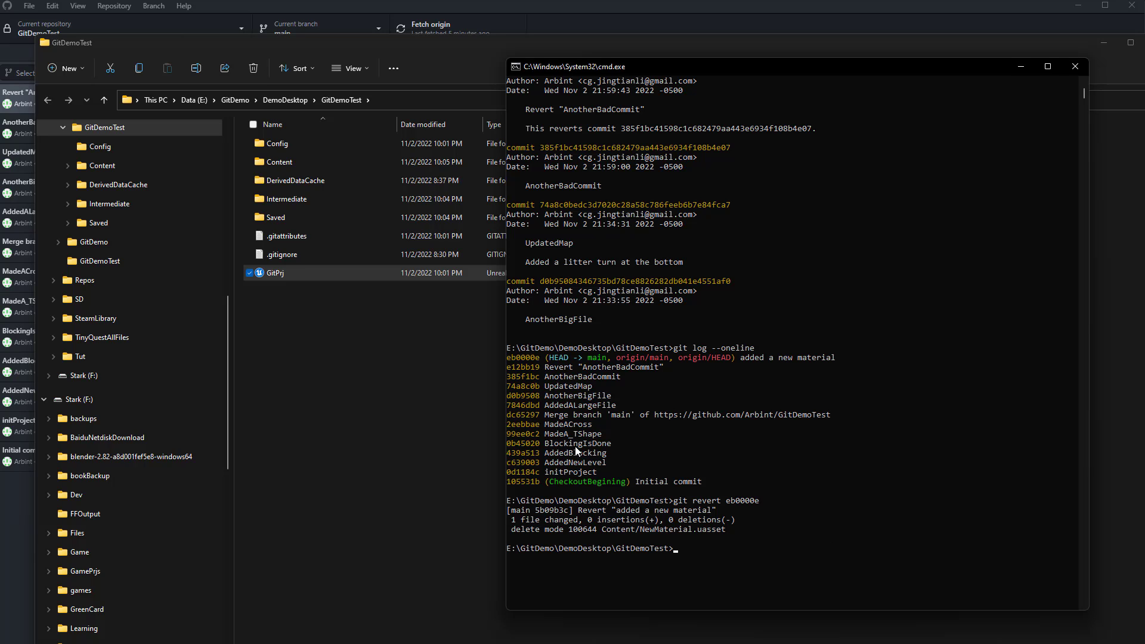
drag(539, 435, 508, 434)
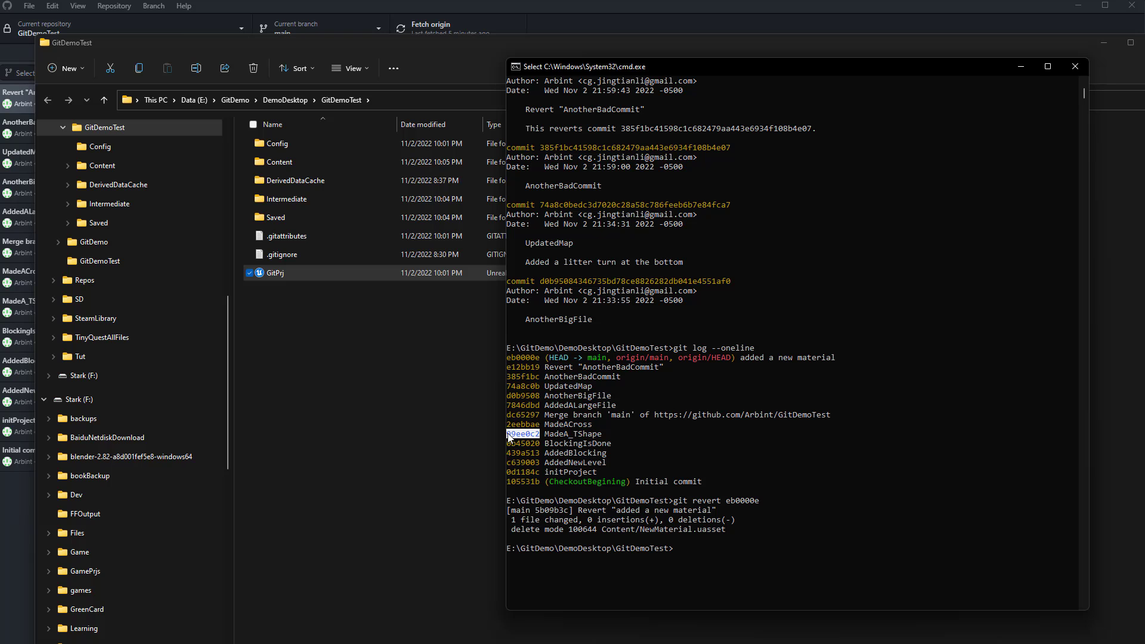
right_click(529, 441)
scroll(586, 481, up, 12)
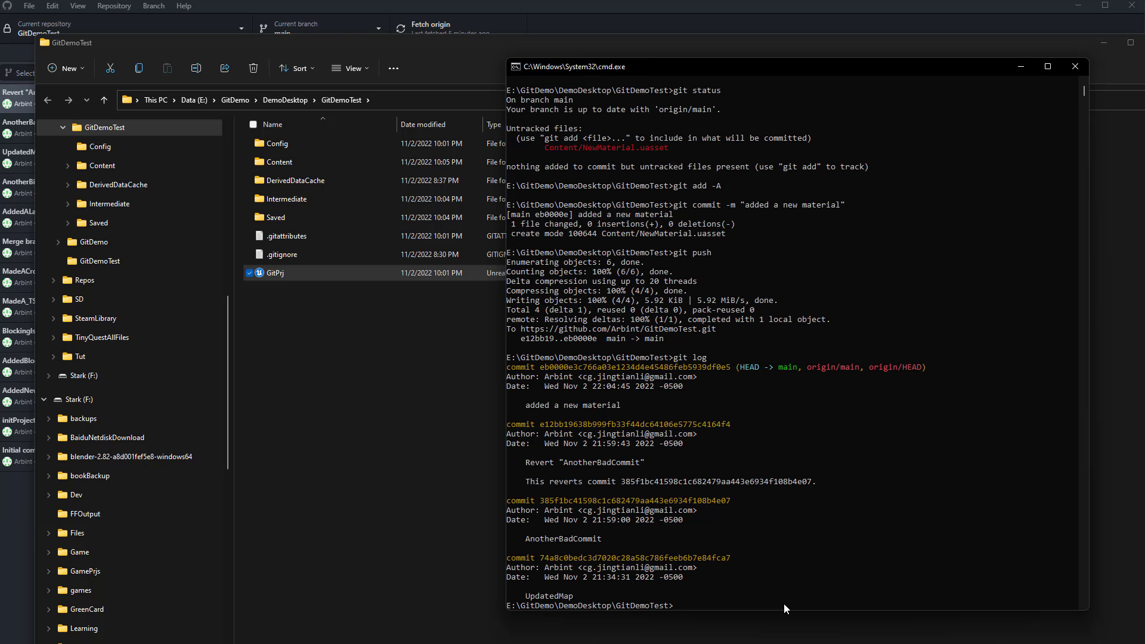
scroll(784, 605, down, 5)
Type the command git revert HEAD~6 at the prompt without running it.
text(git )
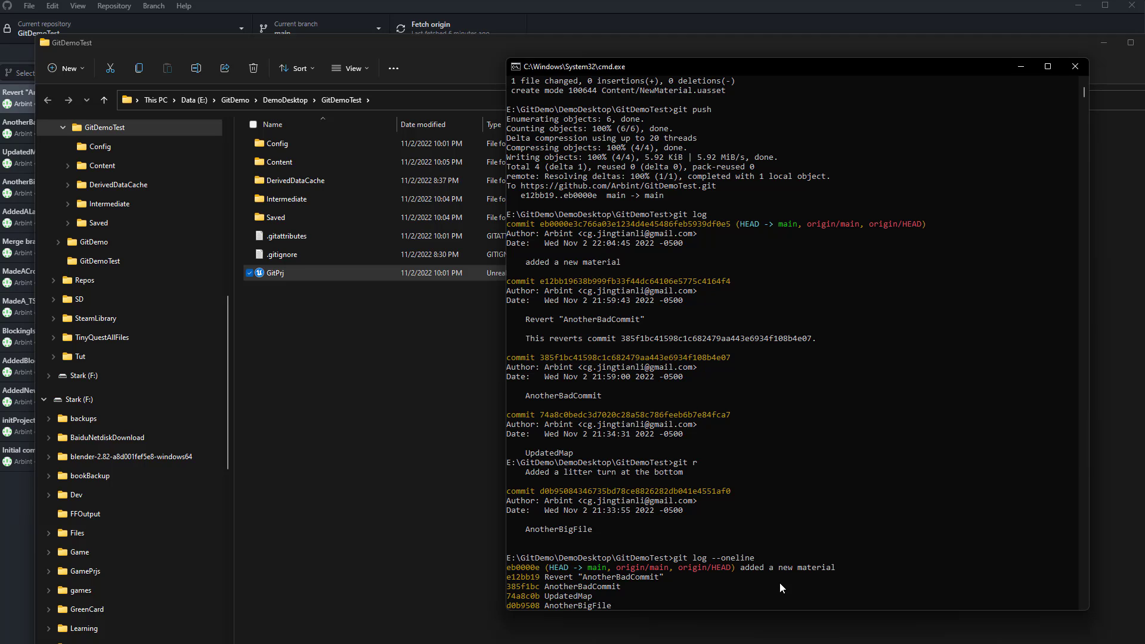
text(rev)
key(BackSpace)
text(evert He)
key(BackSpace)
text(EAD~6)
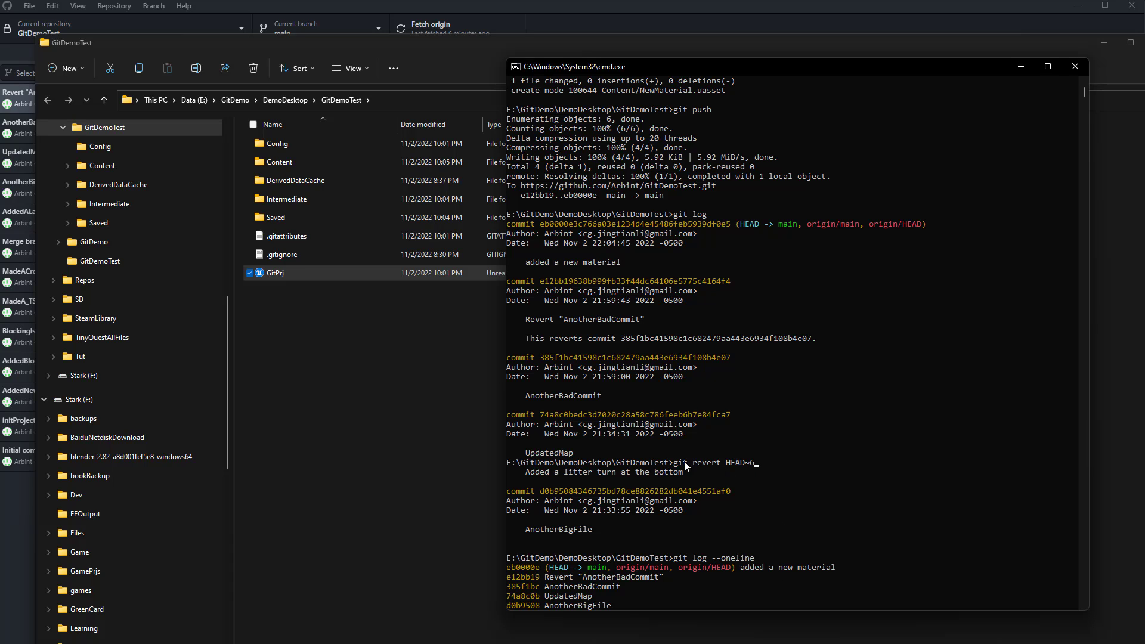